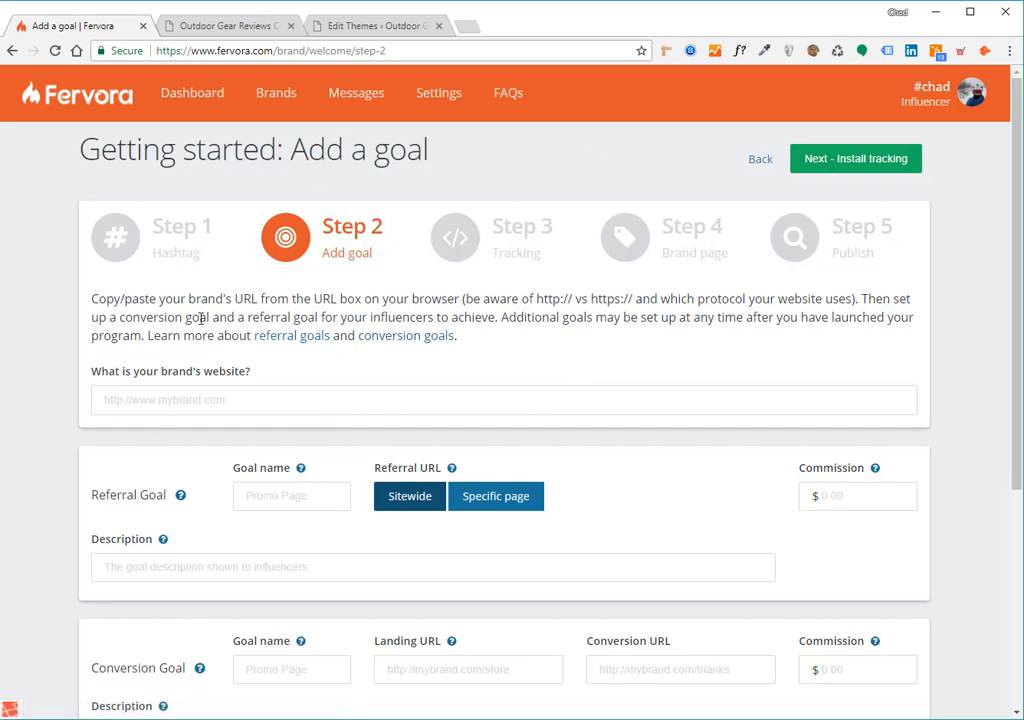
pyautogui.scroll(-1, 201, 318)
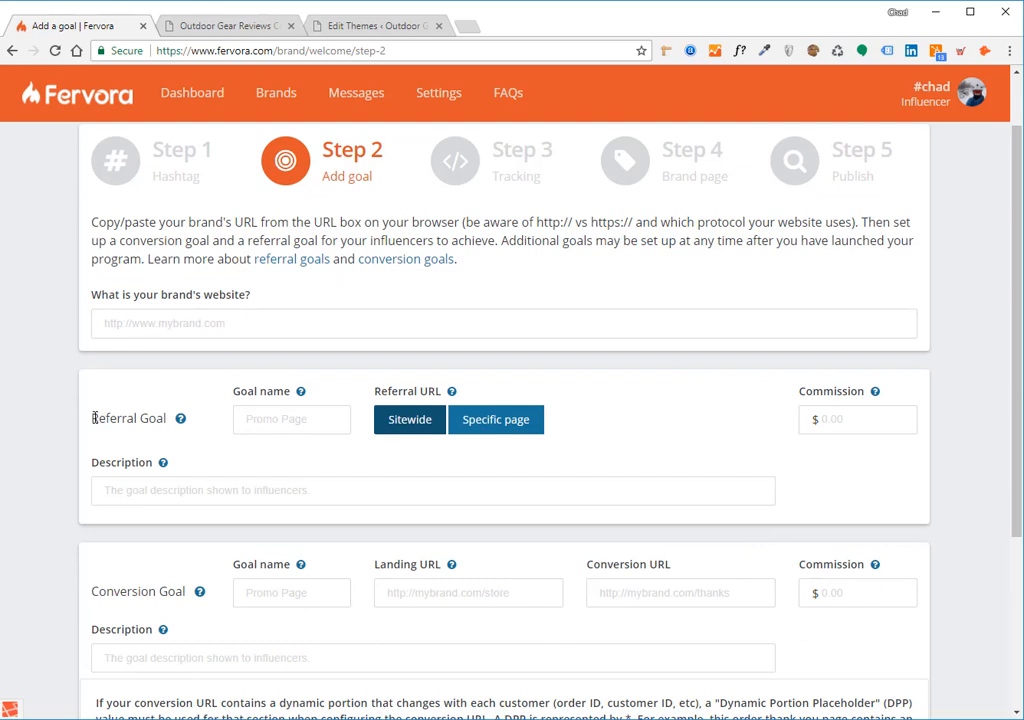
pyautogui.moveTo(91, 418); pyautogui.dragTo(142, 419)
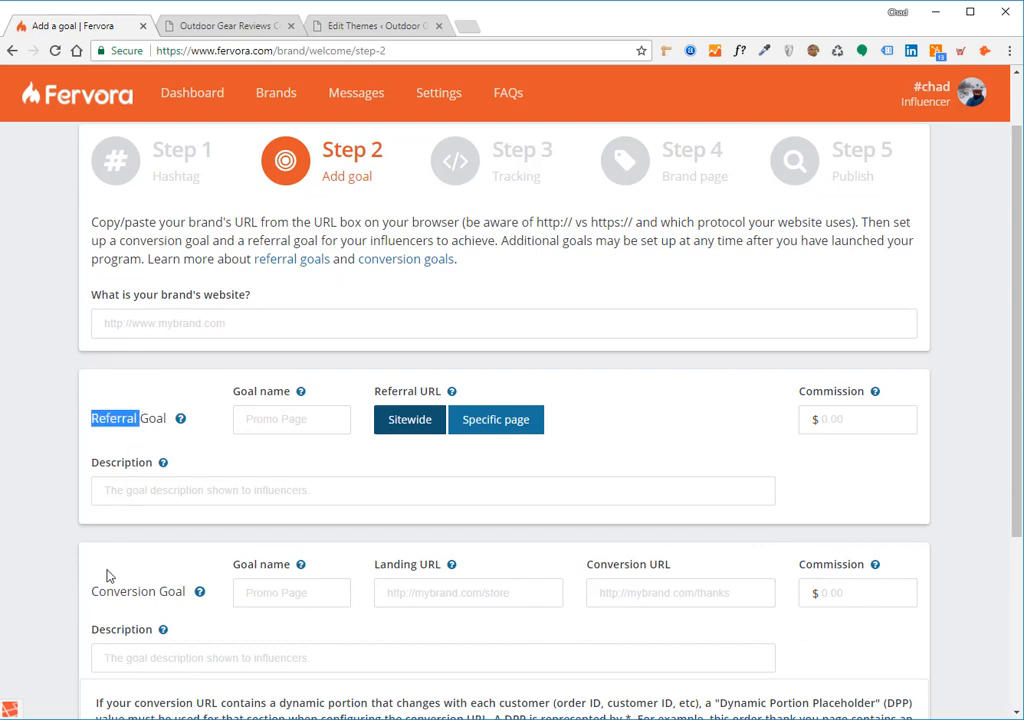
pyautogui.moveTo(91, 592); pyautogui.dragTo(160, 588)
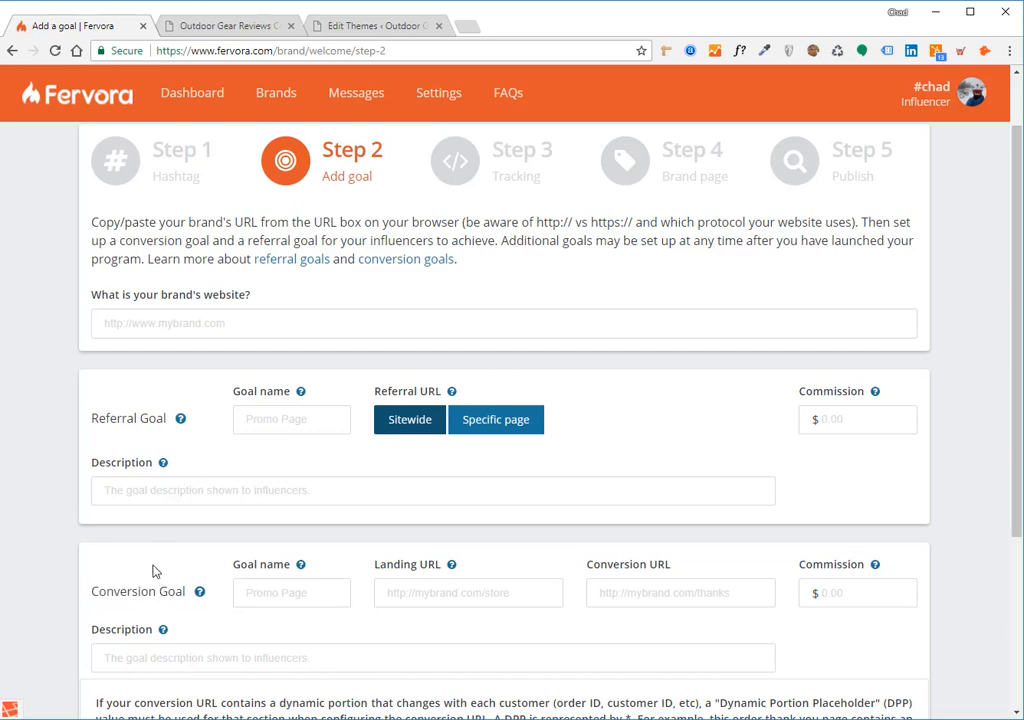
pyautogui.scroll(1, 155, 560)
pyautogui.click(174, 401)
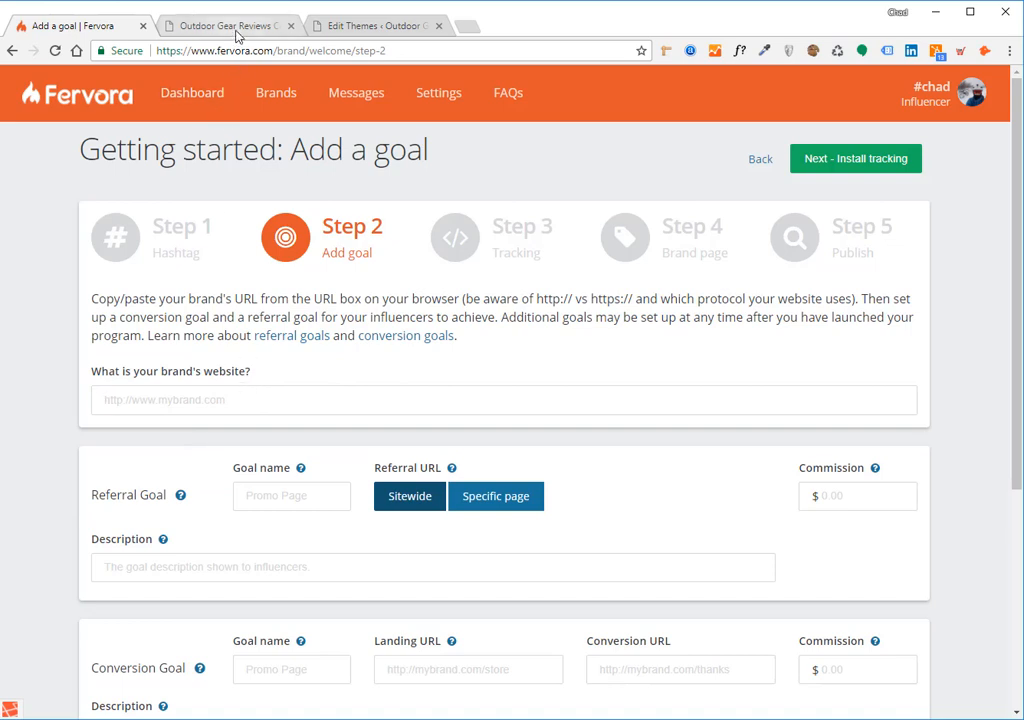
pyautogui.click(220, 27)
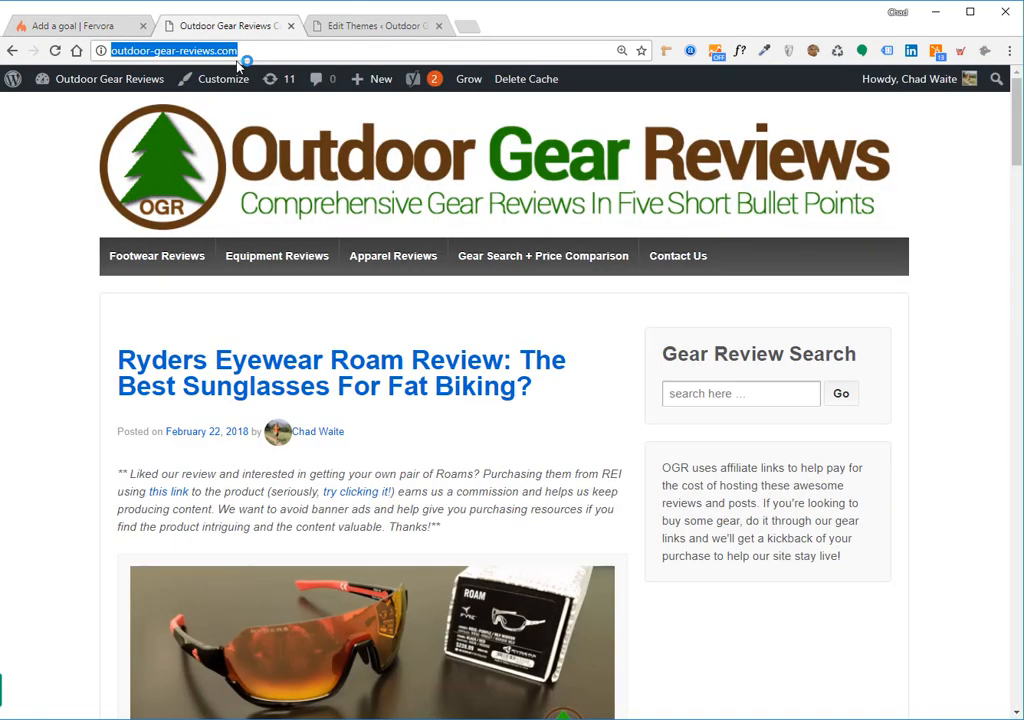
pyautogui.click(241, 52)
pyautogui.hotkey('ctrl', 'a')
pyautogui.hotkey('ctrl', 'c')
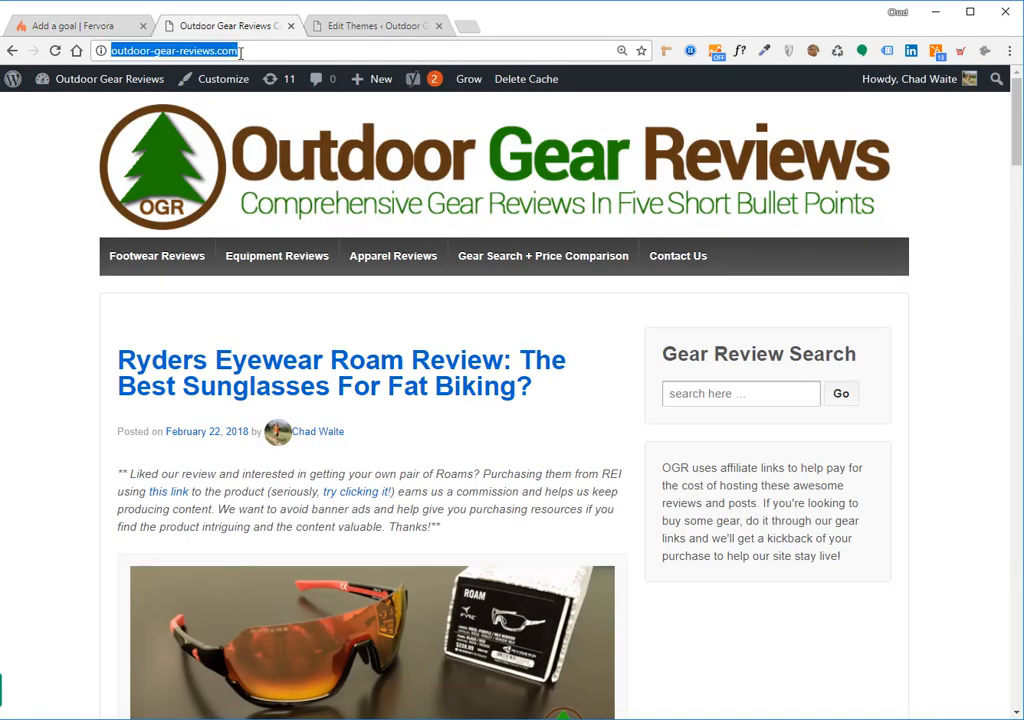
pyautogui.click(93, 28)
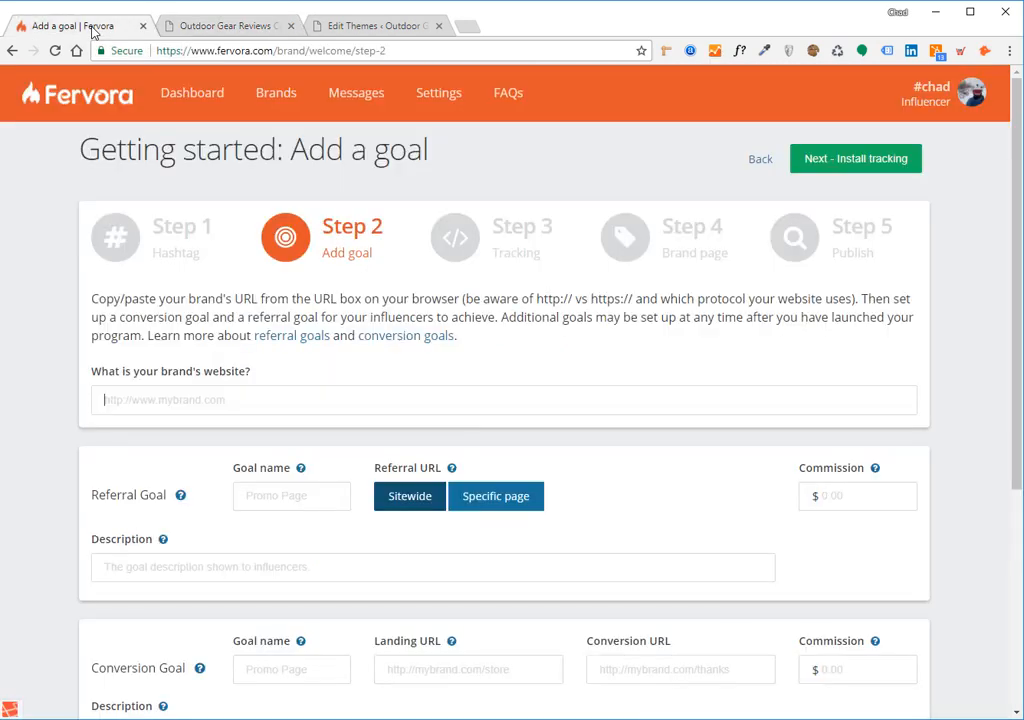
pyautogui.click(201, 27)
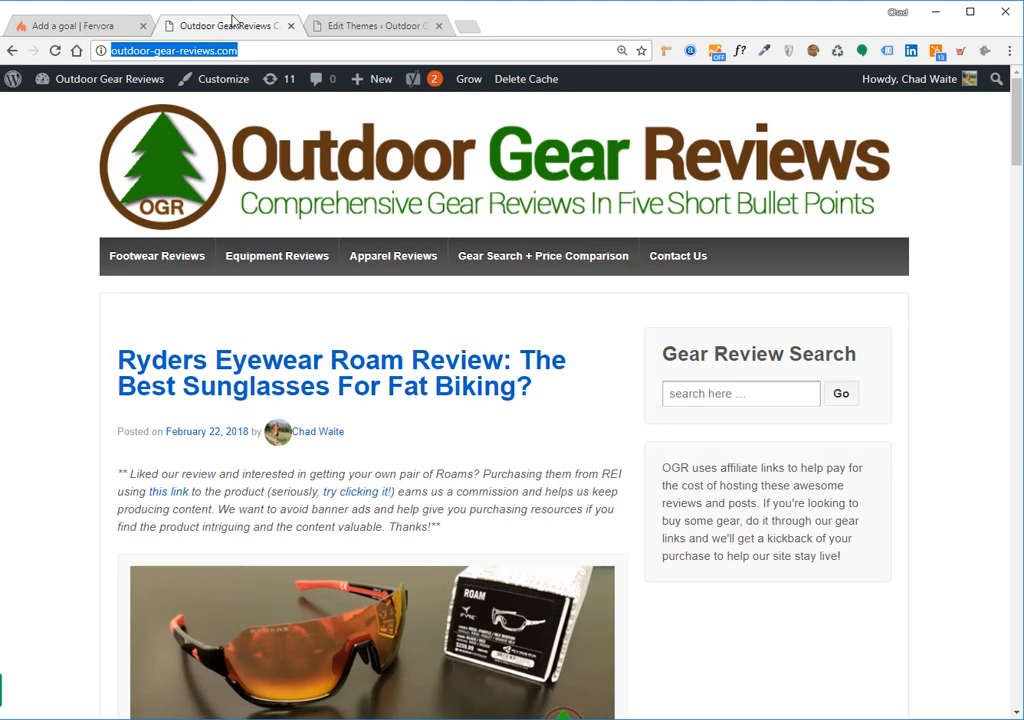
pyautogui.click(77, 27)
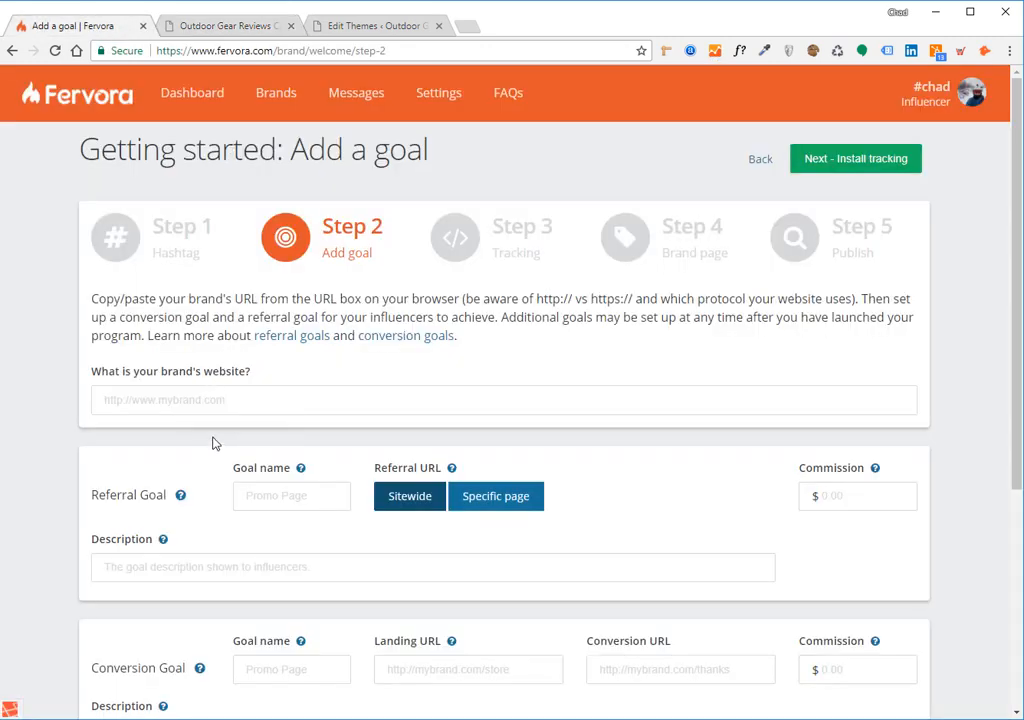
pyautogui.click(201, 403)
pyautogui.hotkey('ctrl', 'v')
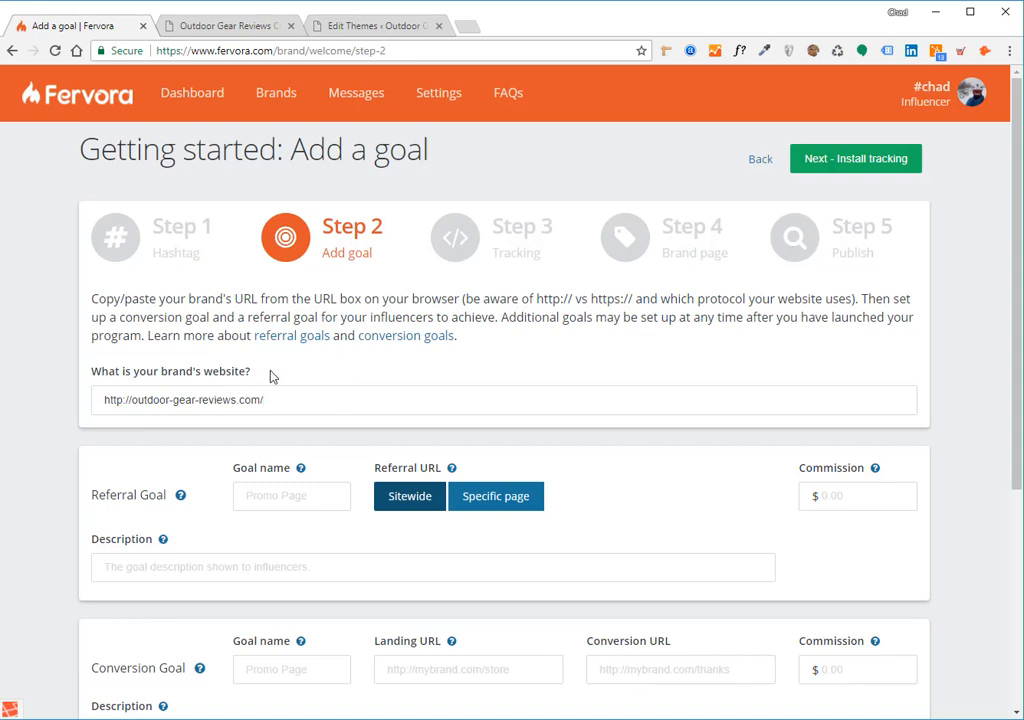
pyautogui.moveTo(272, 375); pyautogui.dragTo(91, 383)
pyautogui.click(97, 386)
pyautogui.doubleClick(111, 400)
pyautogui.click(124, 399)
pyautogui.moveTo(124, 399); pyautogui.dragTo(99, 396)
pyautogui.moveTo(274, 400); pyautogui.dragTo(100, 400)
pyautogui.click(318, 392)
# - Name the referral goal "Send Me Traffic!"
pyautogui.scroll(-1, 490, 377)
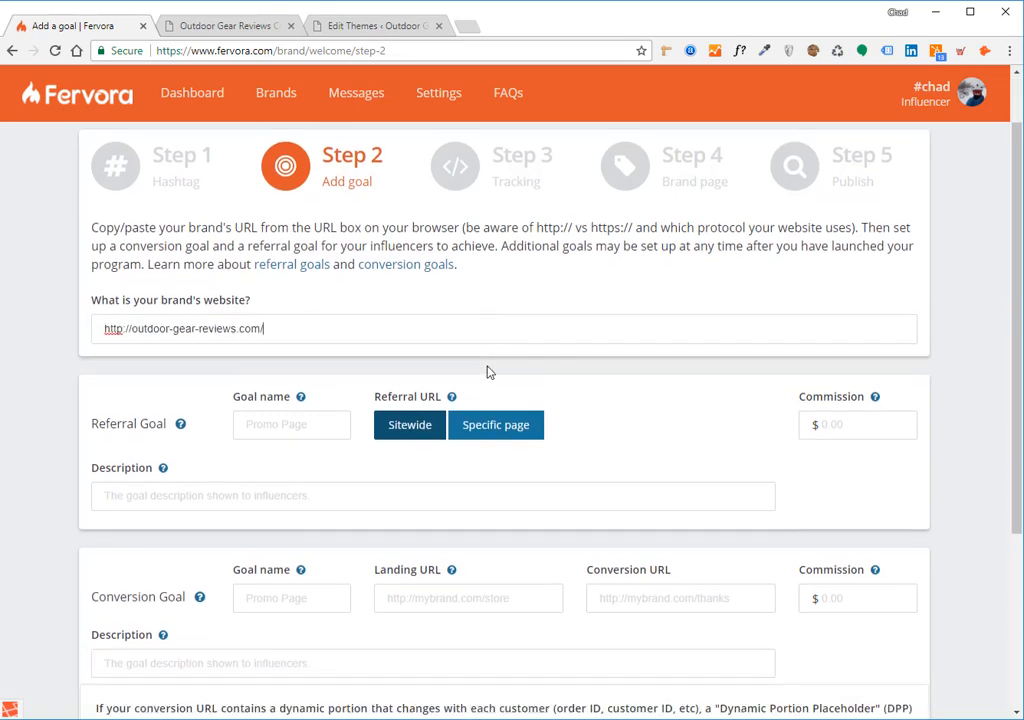
pyautogui.click(330, 424)
pyautogui.scroll(-1, 680, 350)
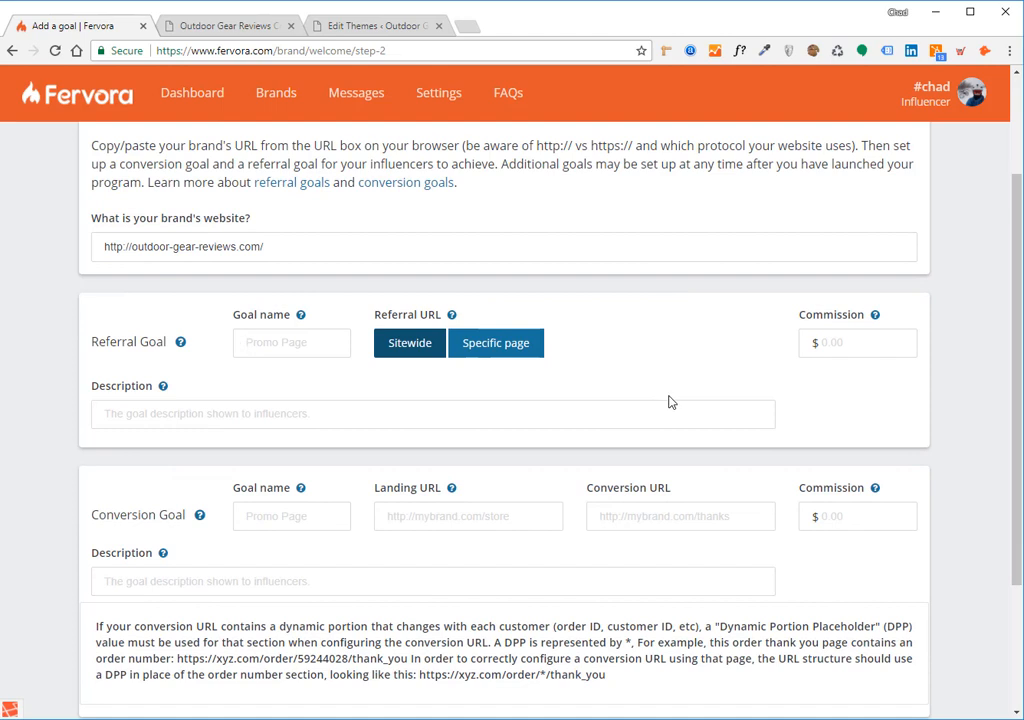
pyautogui.write('Send Me Traffic!')
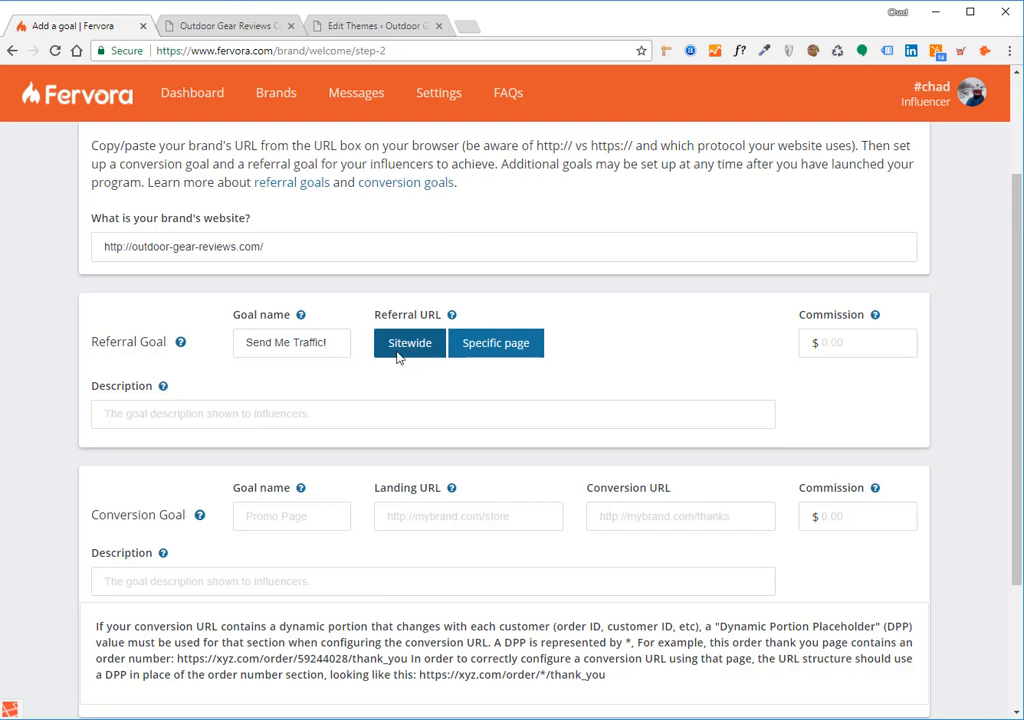
# - Try the Specific page option for the referral URL and return it to Sitewide
pyautogui.click(478, 346)
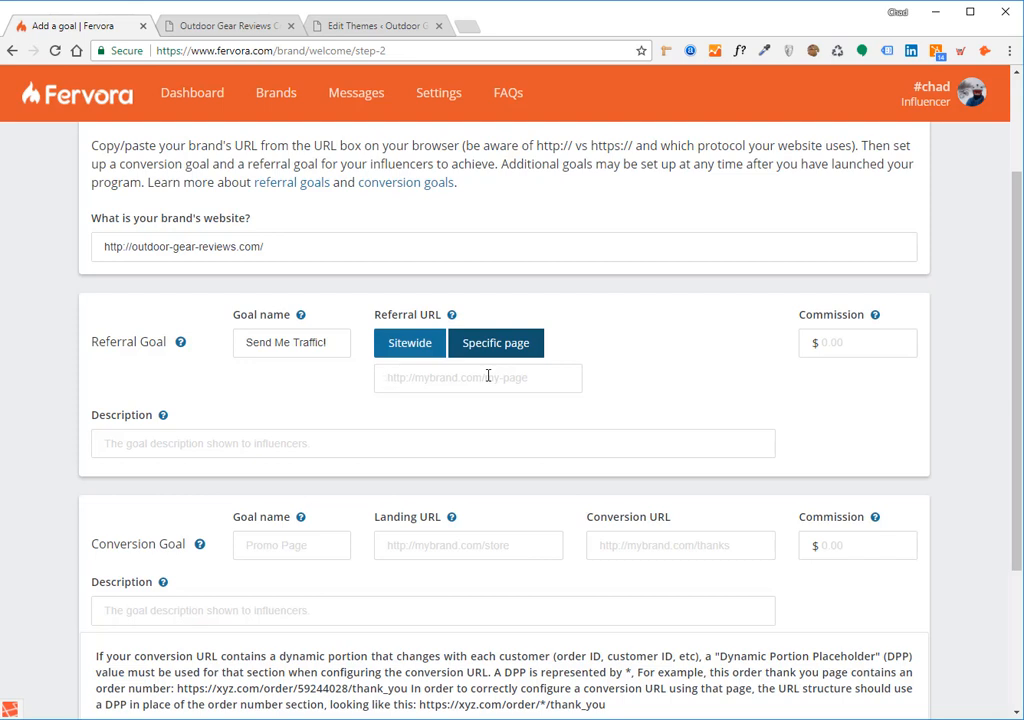
pyautogui.click(432, 343)
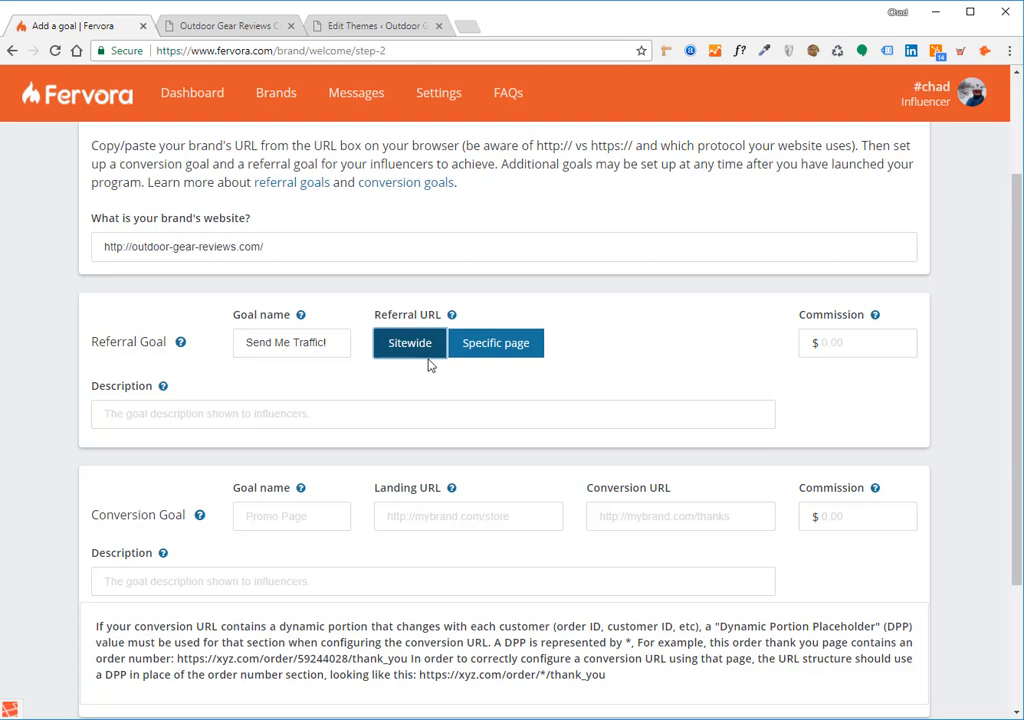
pyautogui.click(496, 343)
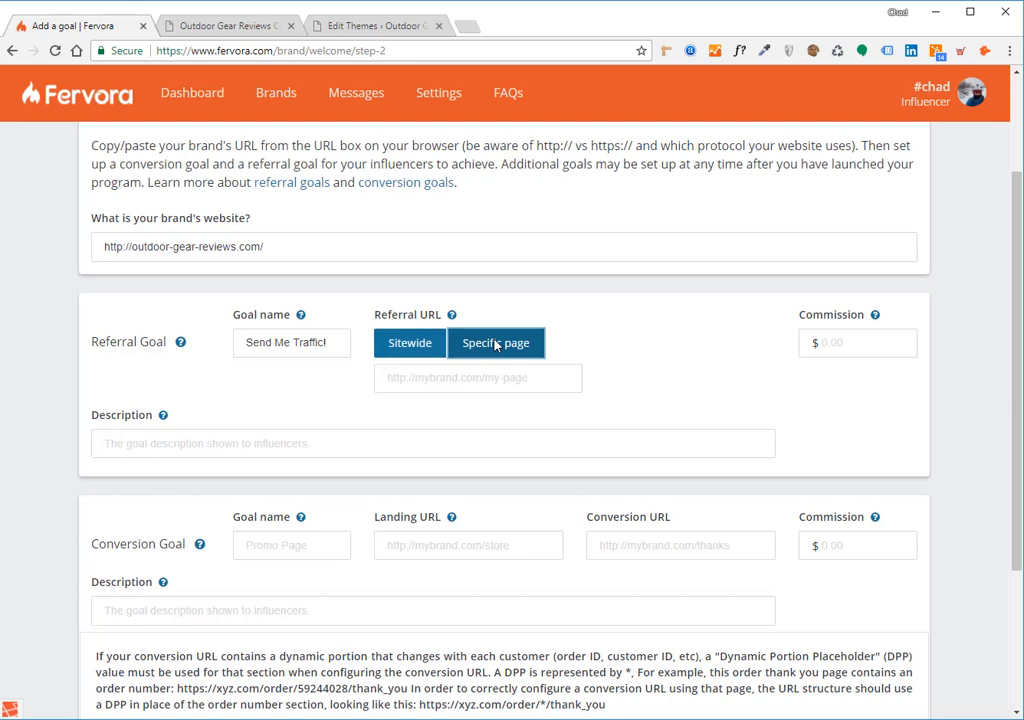
pyautogui.click(479, 387)
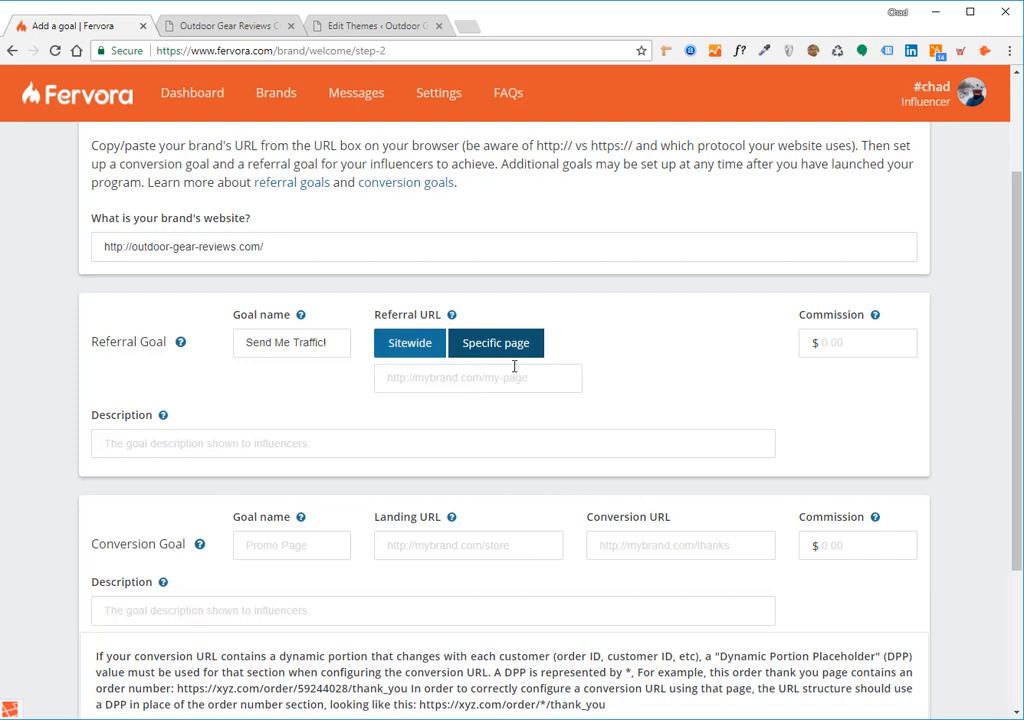
pyautogui.click(411, 355)
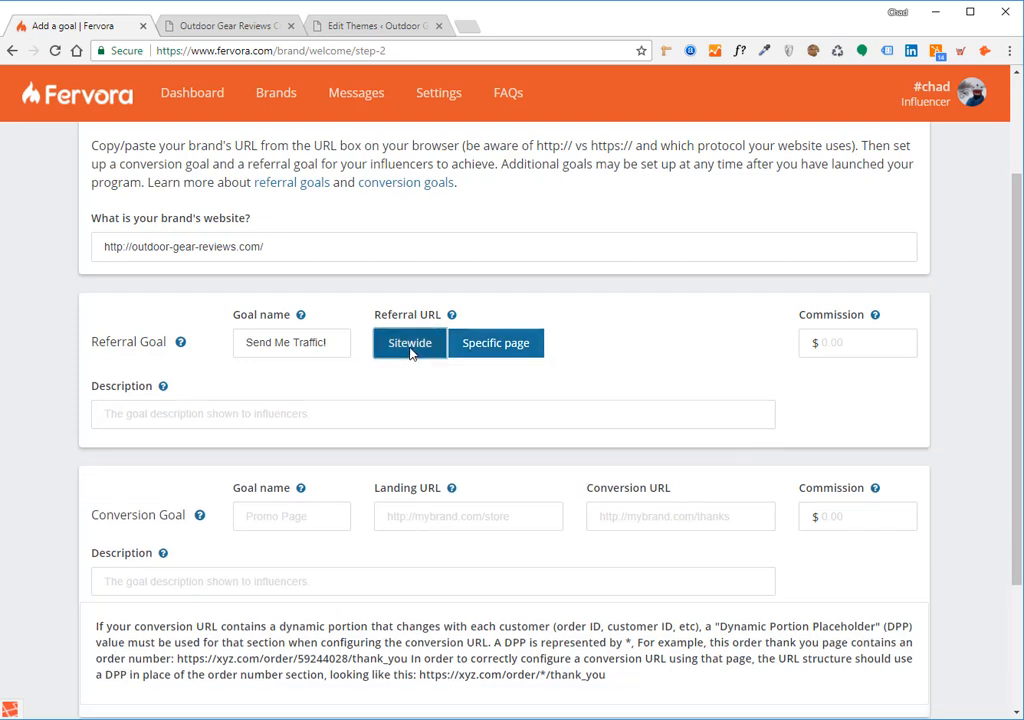
pyautogui.moveTo(281, 245); pyautogui.dragTo(89, 245)
pyautogui.click(281, 248)
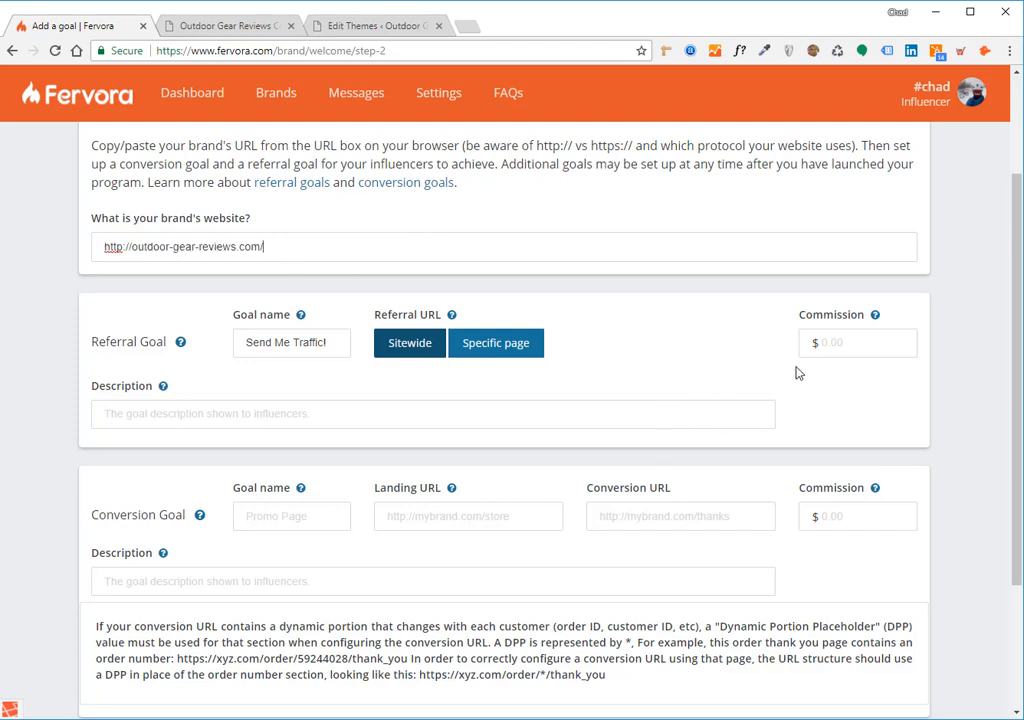
# - Set the referral goal's commission to $0.10 and its description to "Earn $0.10 for any unique referrals to OGR."
pyautogui.click(855, 346)
pyautogui.click(589, 420)
pyautogui.write('Earn $0.10')
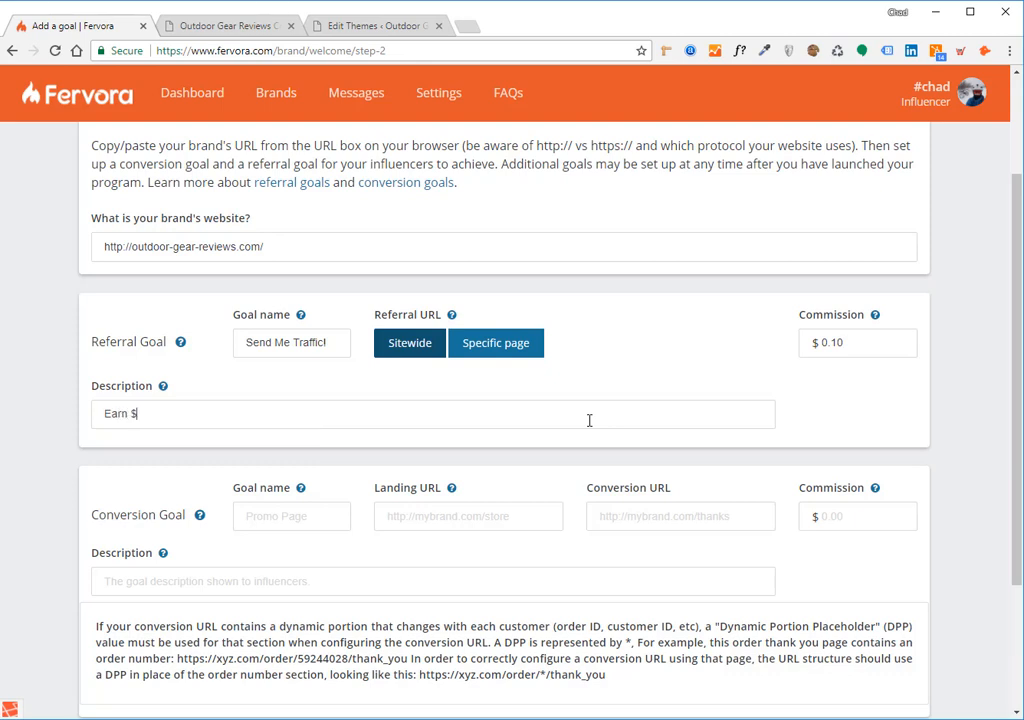
pyautogui.press('BackSpace')
pyautogui.press('BackSpace')
pyautogui.press('BackSpace')
pyautogui.write('.10 for any unique')
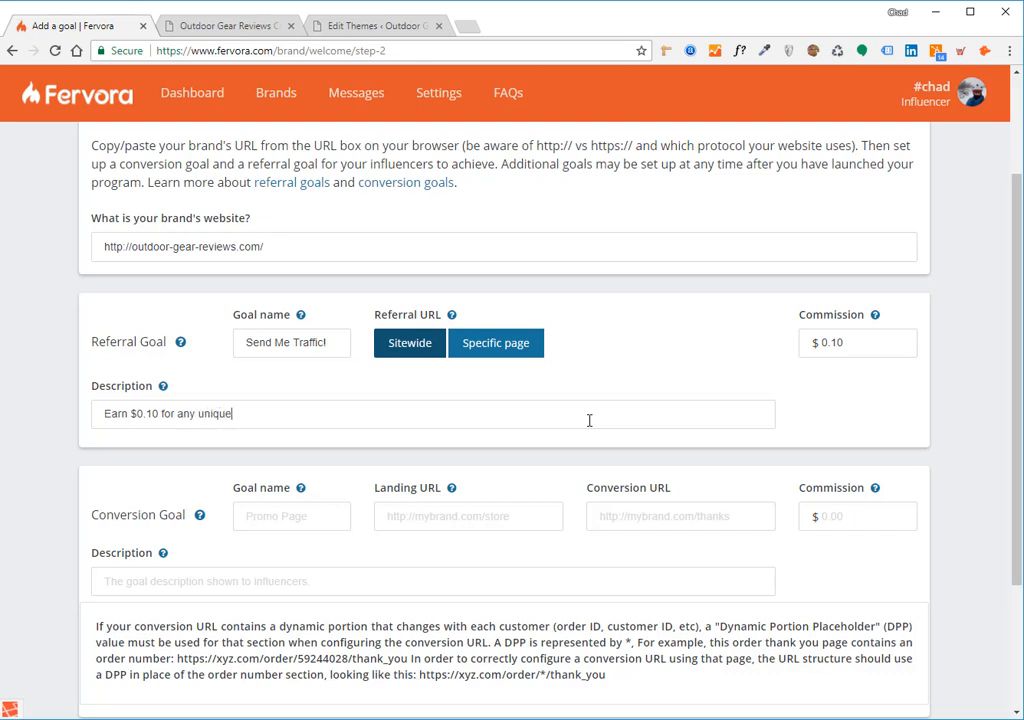
pyautogui.write(' referrals to m')
pyautogui.press('BackSpace')
pyautogui.write('OGR')
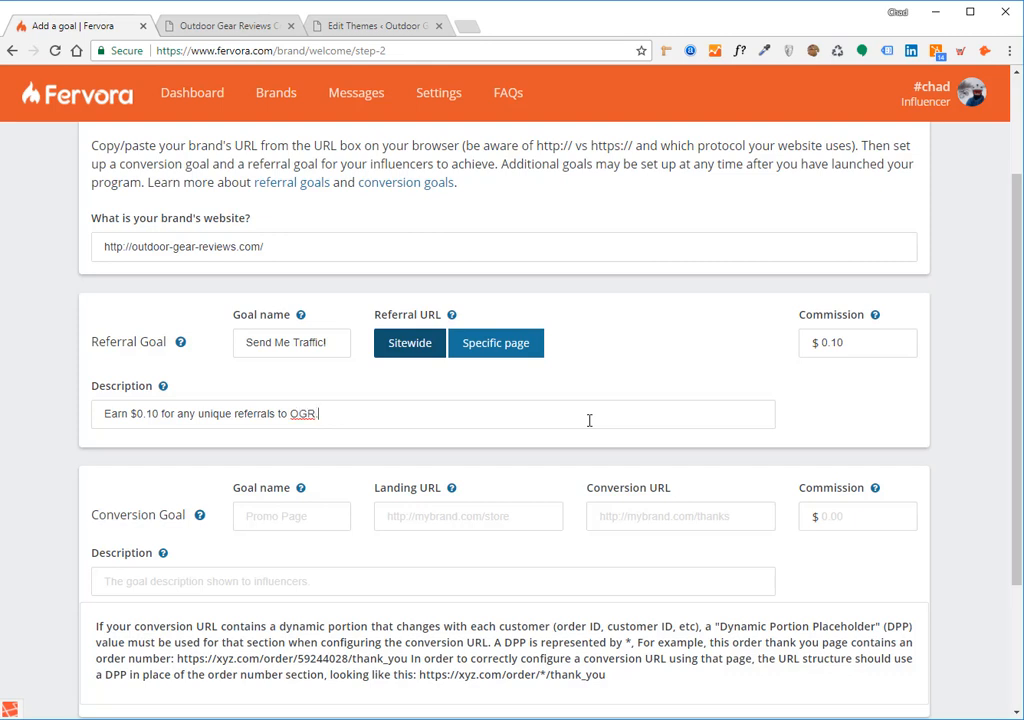
pyautogui.press('BackSpace')
pyautogui.write('.')
# - Name the conversion goal "Send a sale!"
pyautogui.scroll(-1, 208, 519)
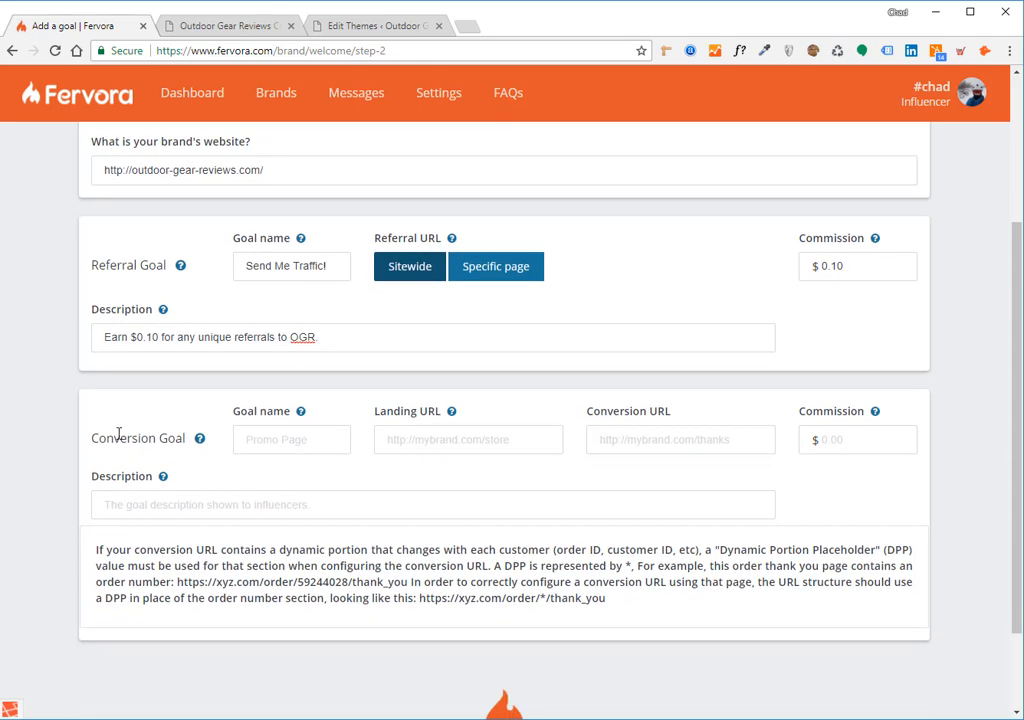
pyautogui.doubleClick(123, 438)
pyautogui.moveTo(175, 431); pyautogui.dragTo(187, 432)
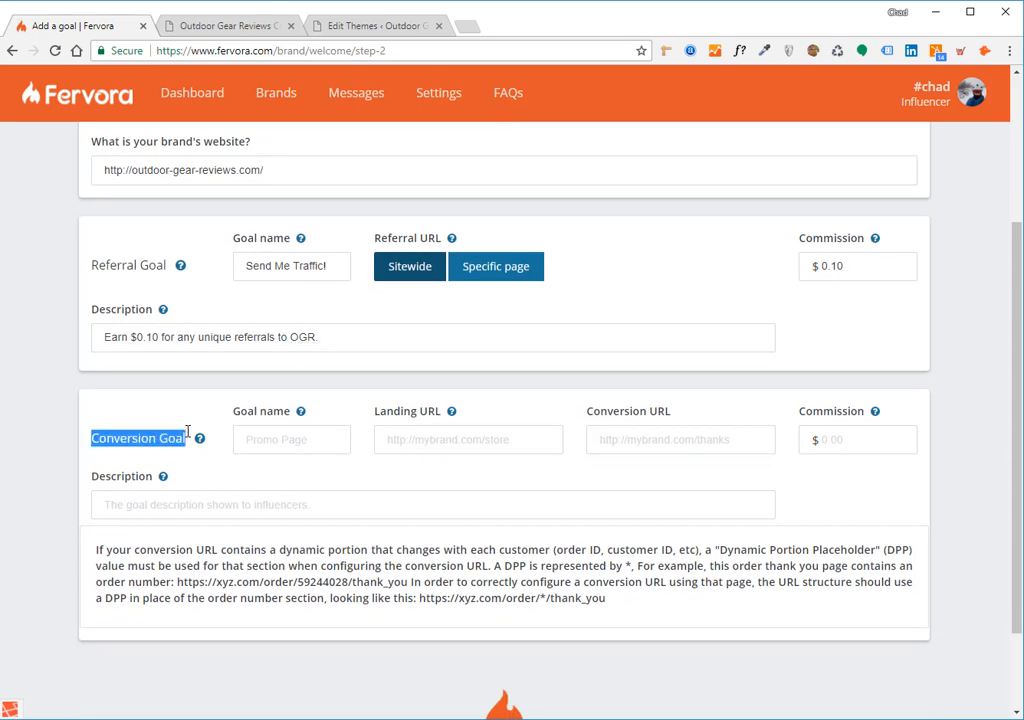
pyautogui.click(187, 432)
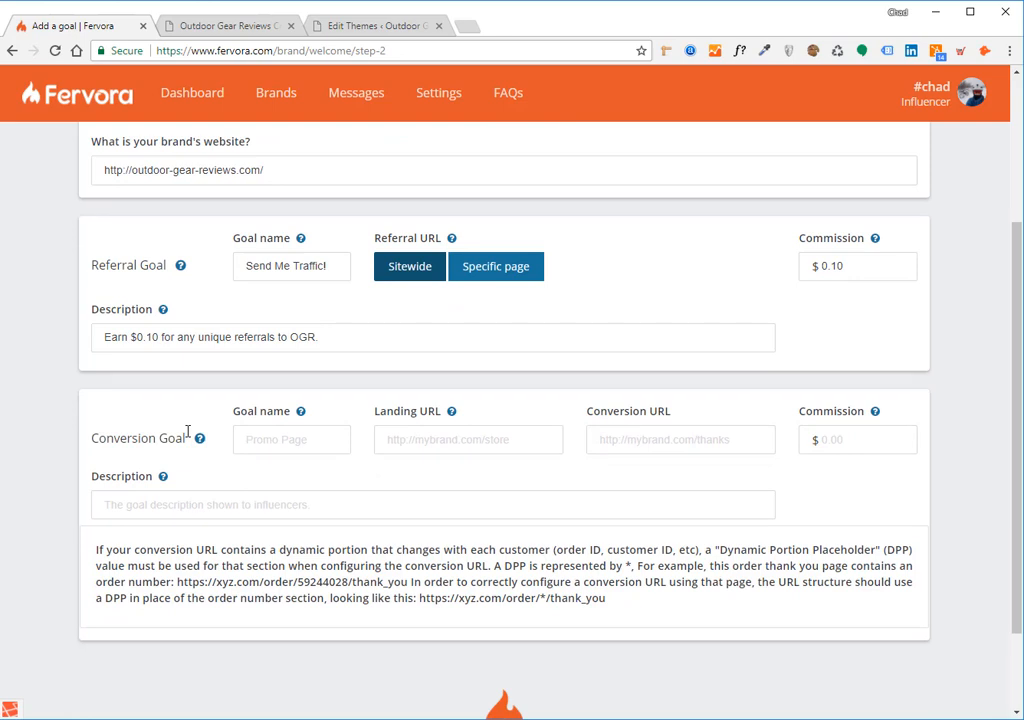
pyautogui.click(290, 430)
pyautogui.write('Send a sale!')
# - Examine the Outdoor Gear Reviews homepage as a possible landing page for the conversion goal
pyautogui.click(388, 446)
pyautogui.click(247, 24)
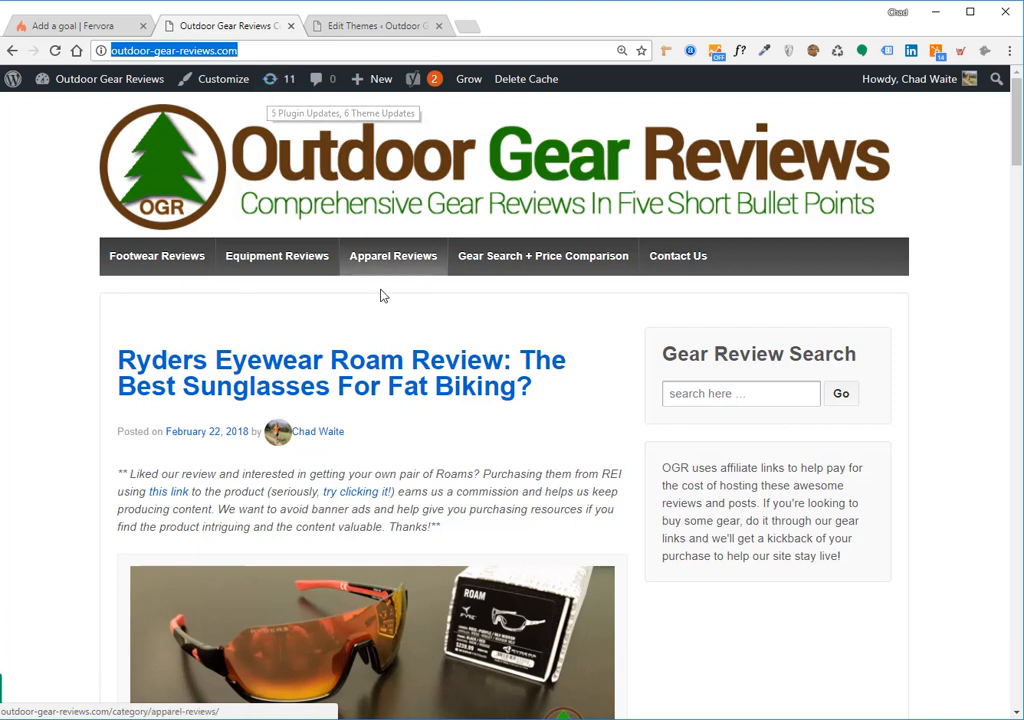
pyautogui.rightClick(394, 360)
pyautogui.click(445, 451)
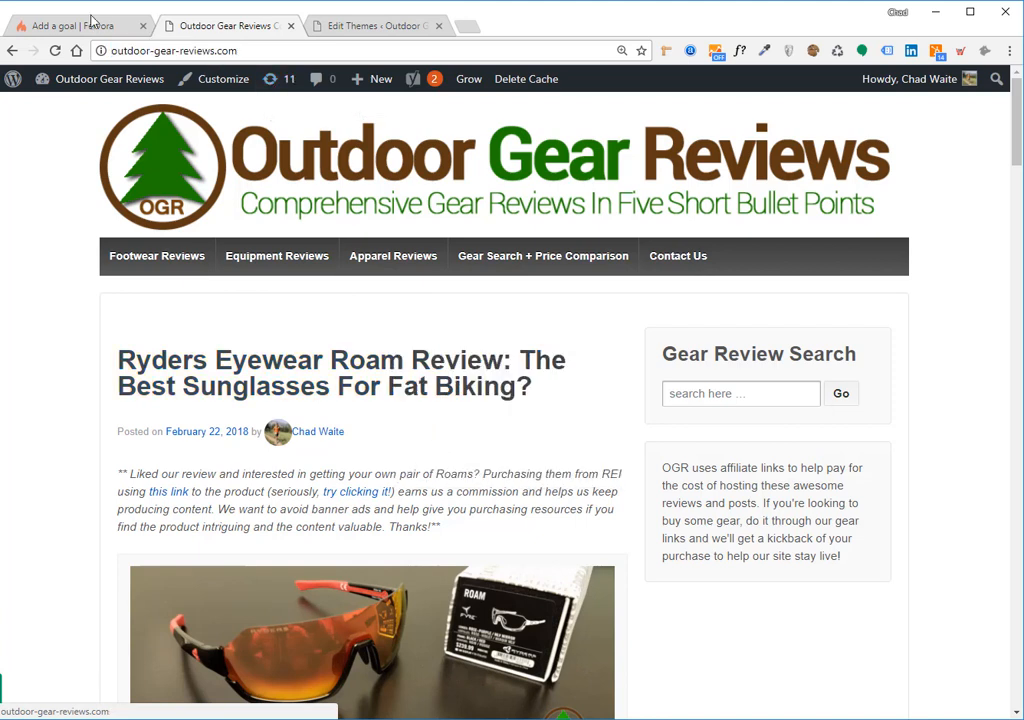
pyautogui.click(84, 20)
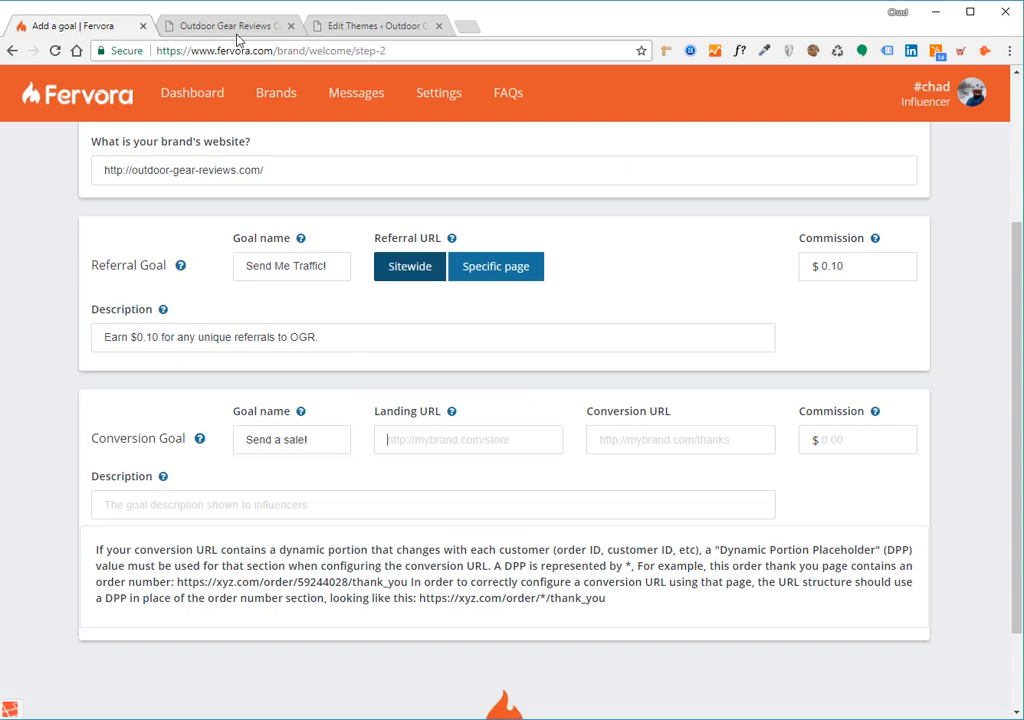
pyautogui.click(195, 27)
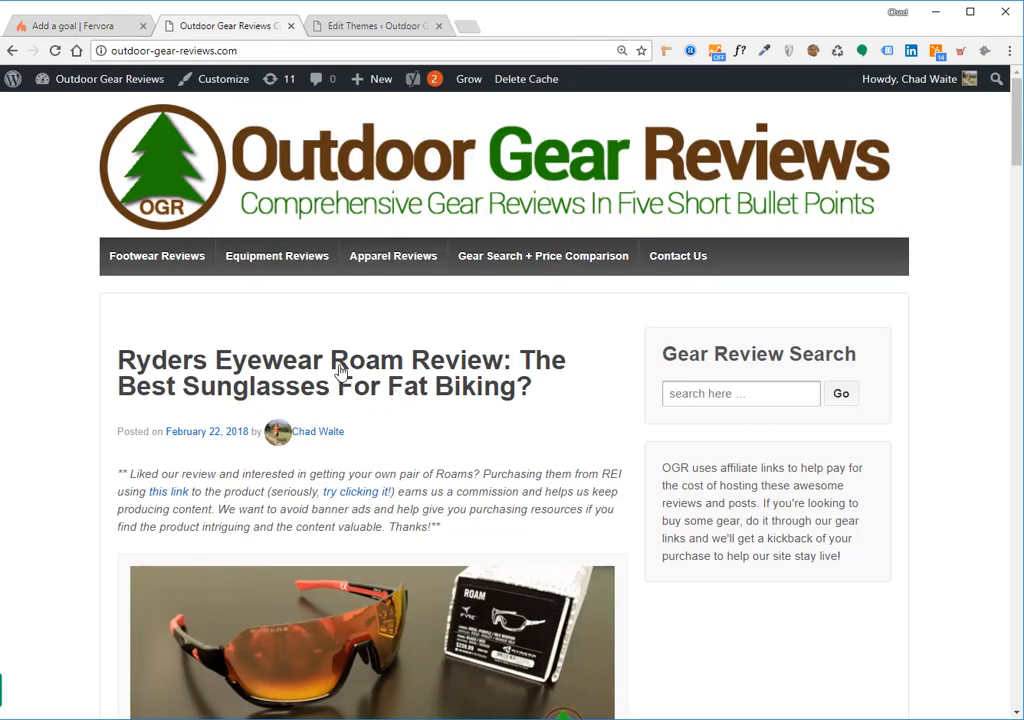
pyautogui.click(84, 26)
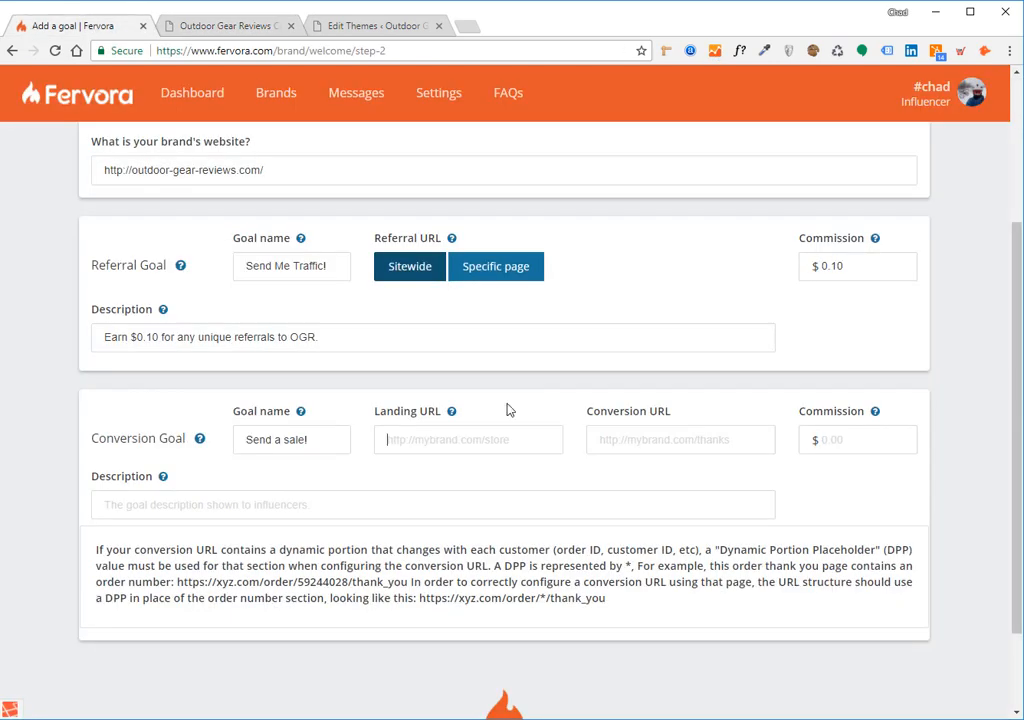
pyautogui.click(434, 437)
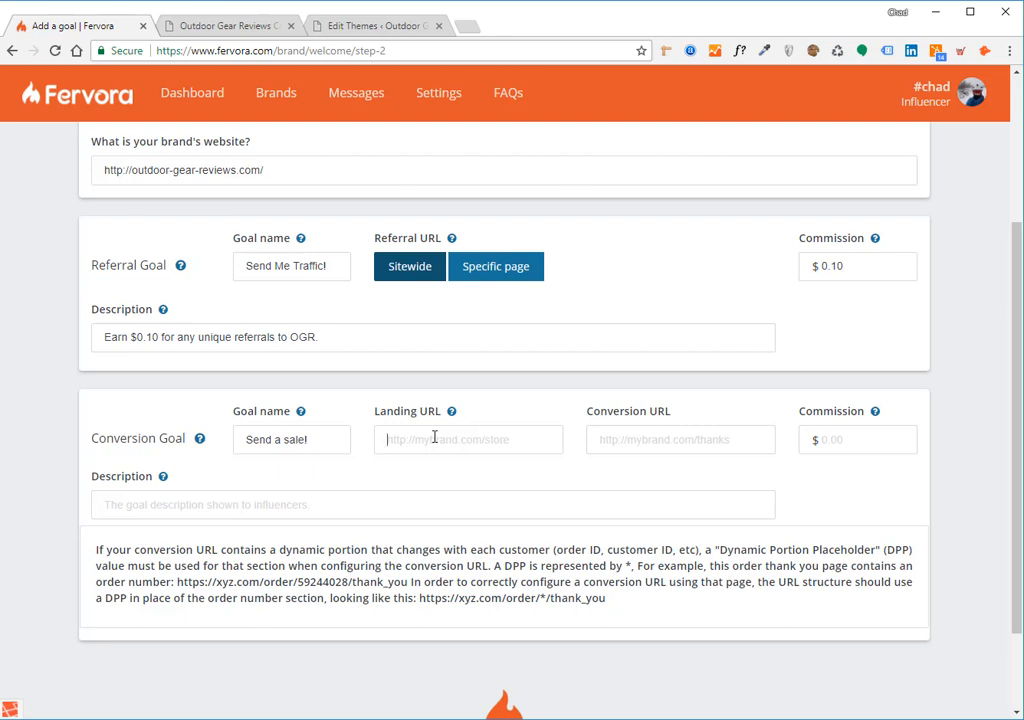
pyautogui.click(629, 449)
pyautogui.moveTo(264, 170); pyautogui.dragTo(86, 139)
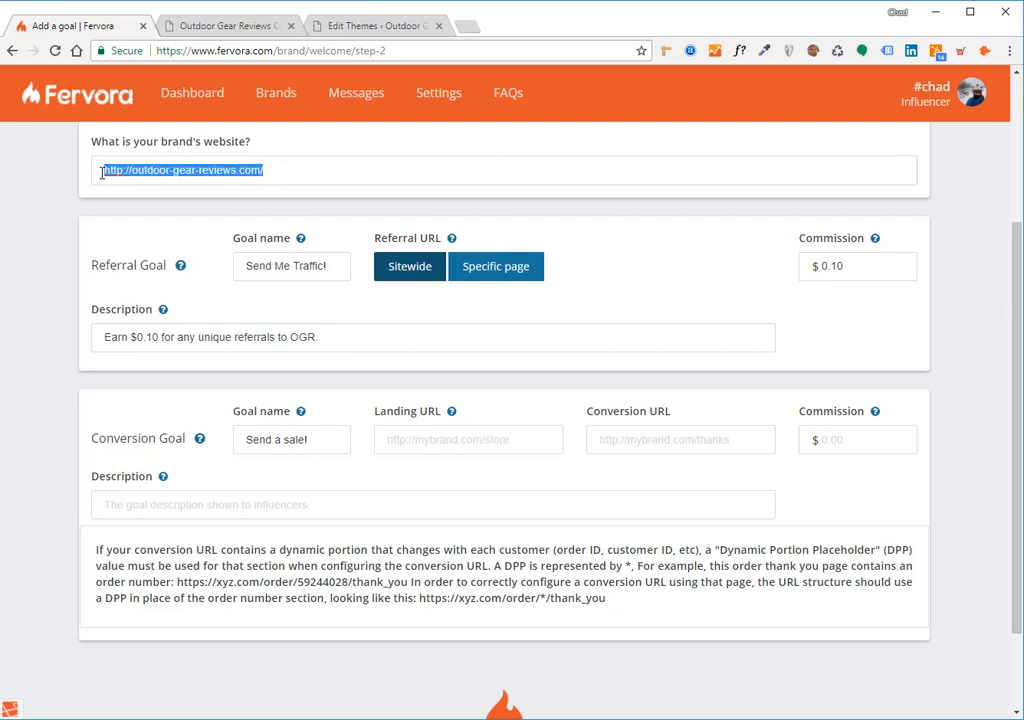
pyautogui.click(678, 444)
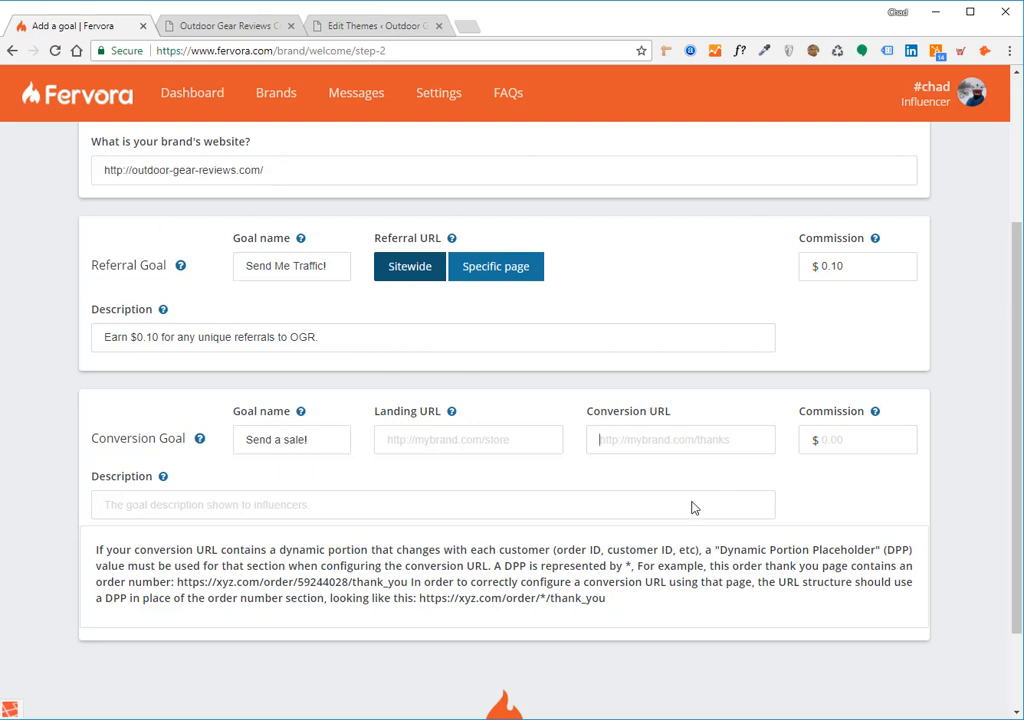
pyautogui.hotkey('ctrl', 'v')
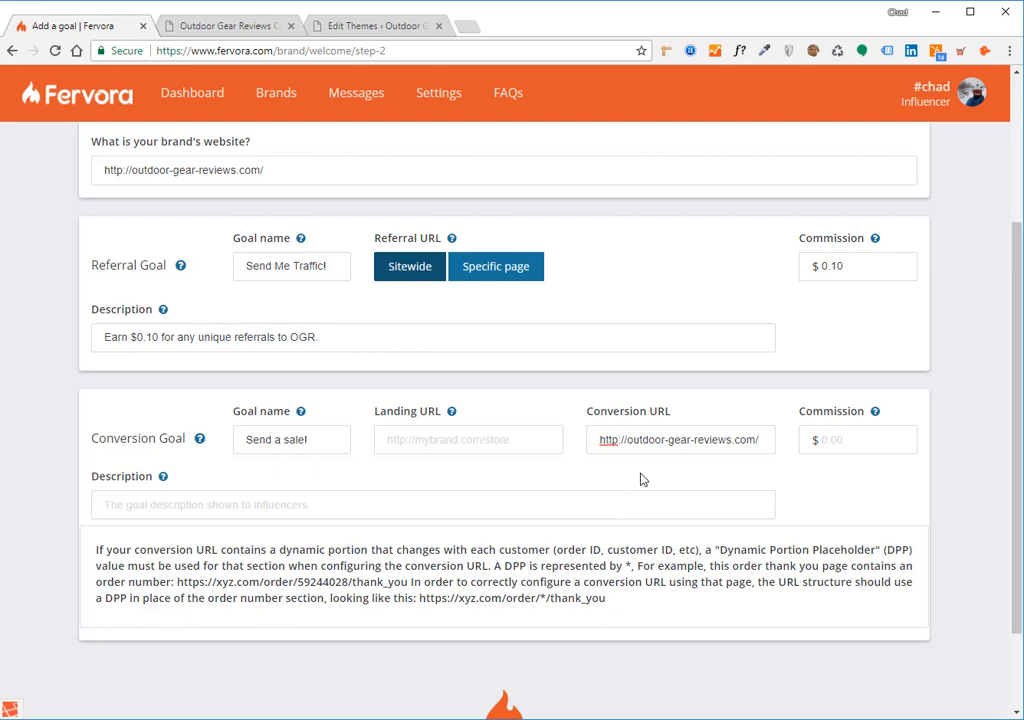
pyautogui.write('checko')
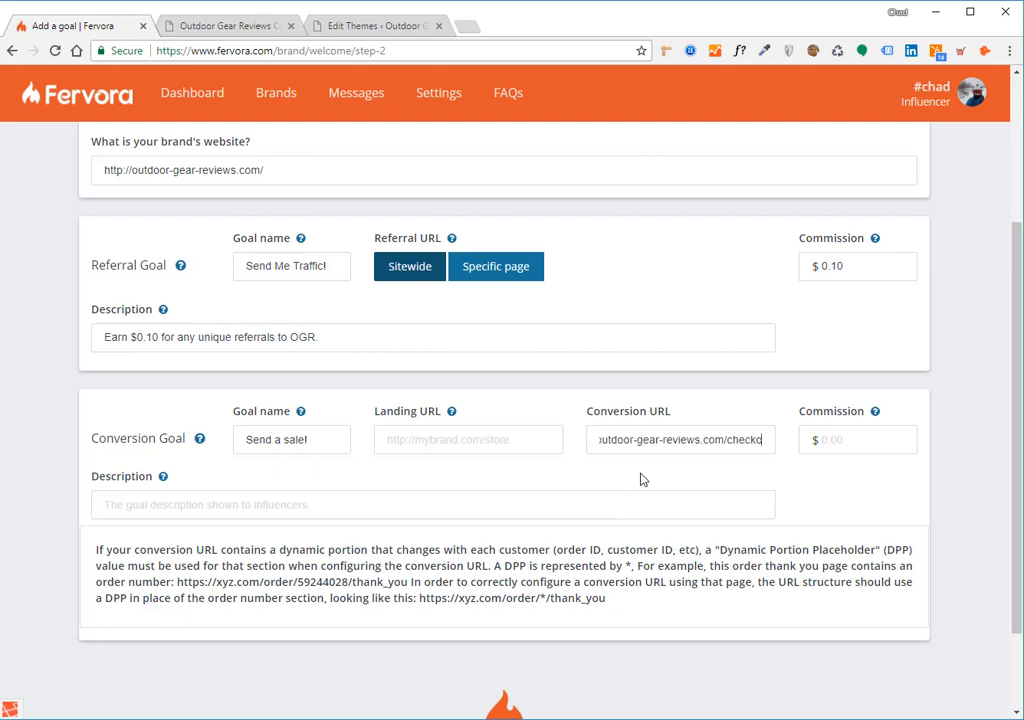
pyautogui.write('ut/thank')
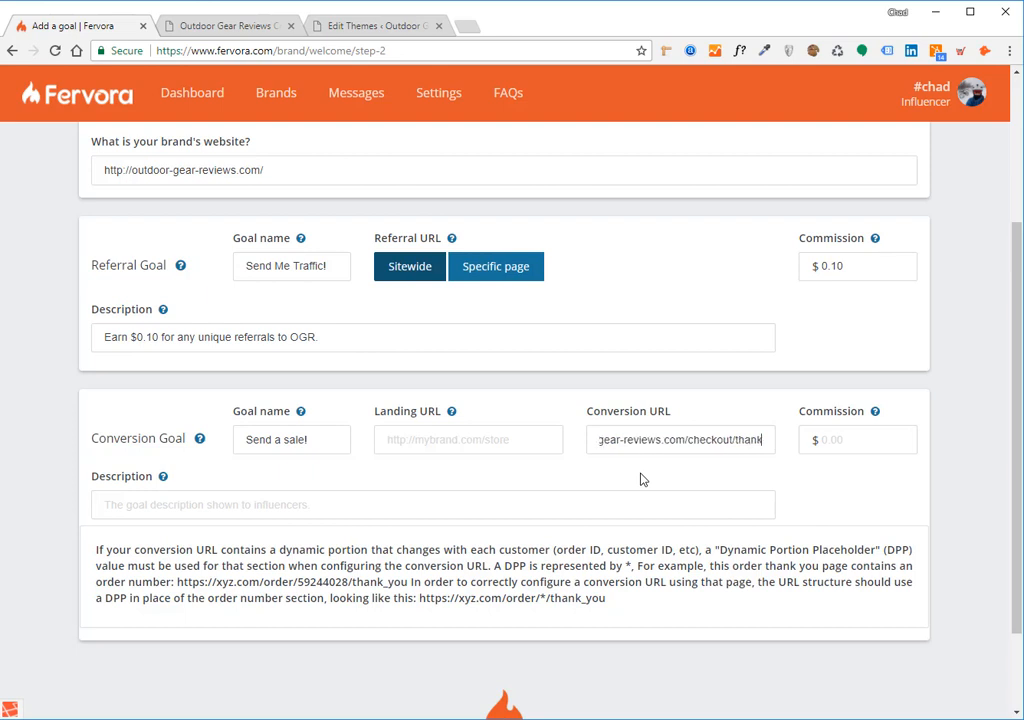
pyautogui.write('_you')
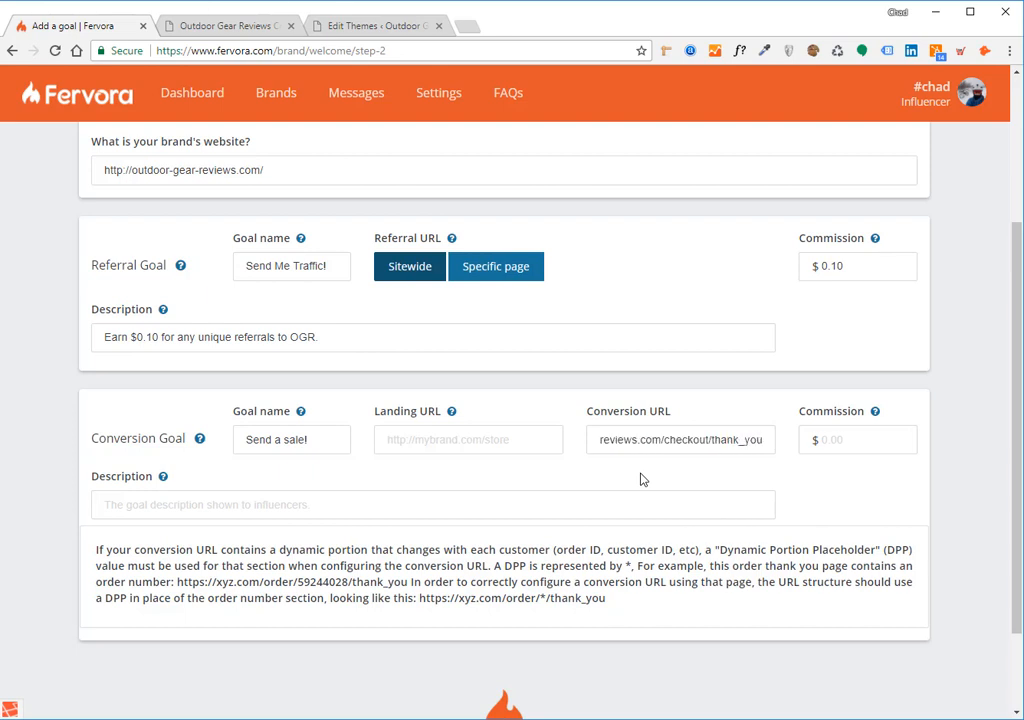
pyautogui.write('/12345')
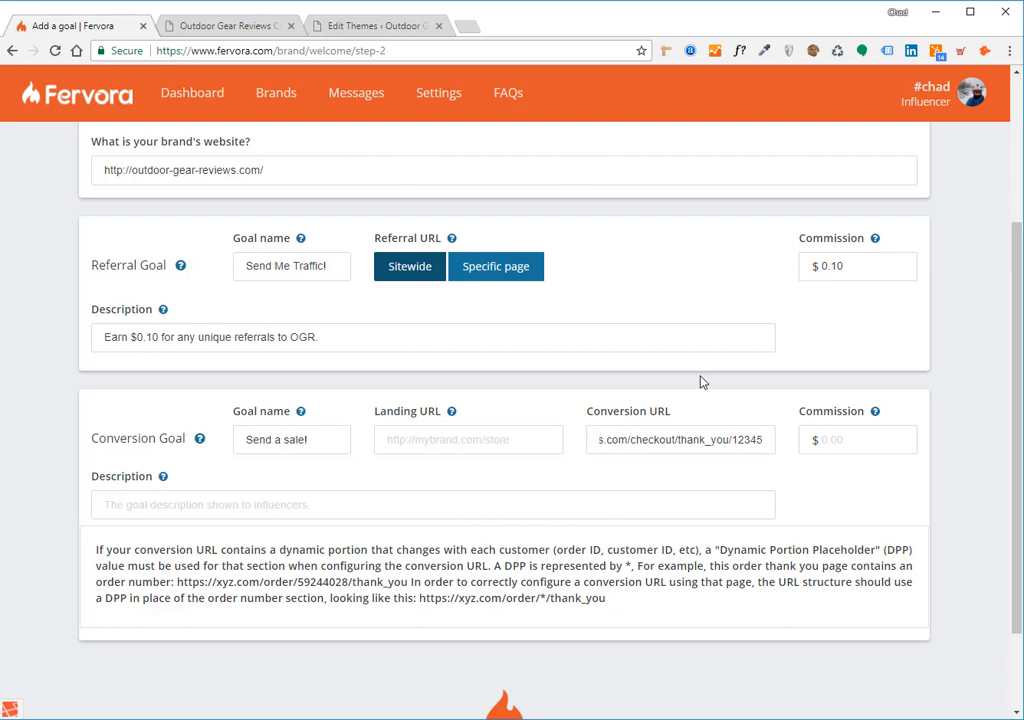
pyautogui.click(438, 429)
pyautogui.scroll(1, 491, 432)
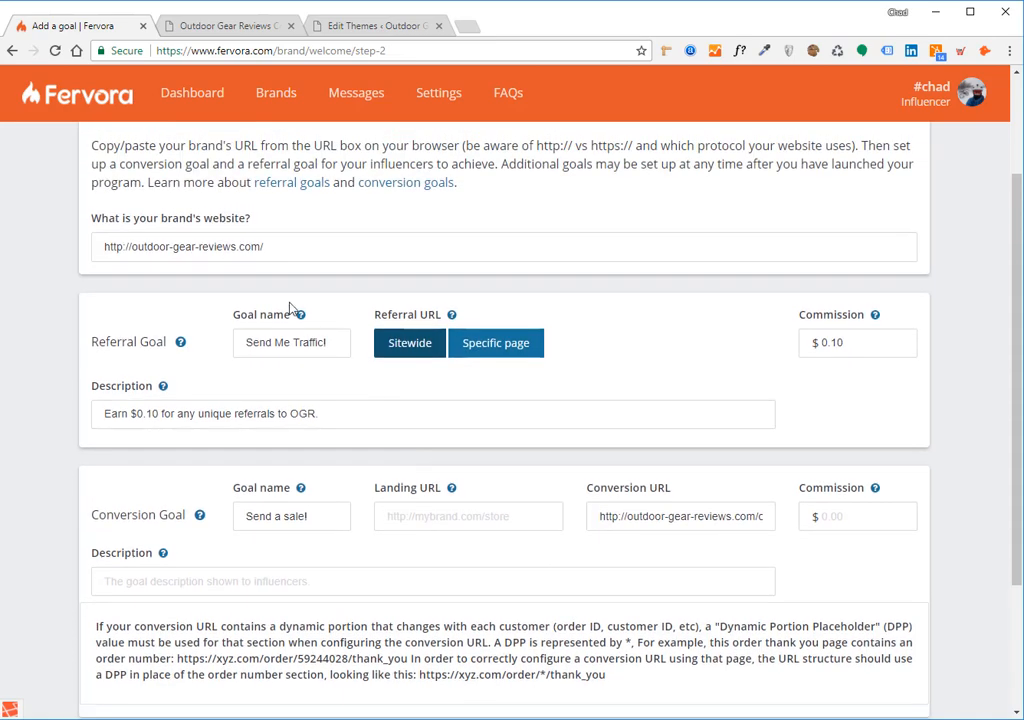
pyautogui.tripleClick(263, 246)
pyautogui.hotkey('ctrl', 'c')
pyautogui.scroll(-2, 359, 359)
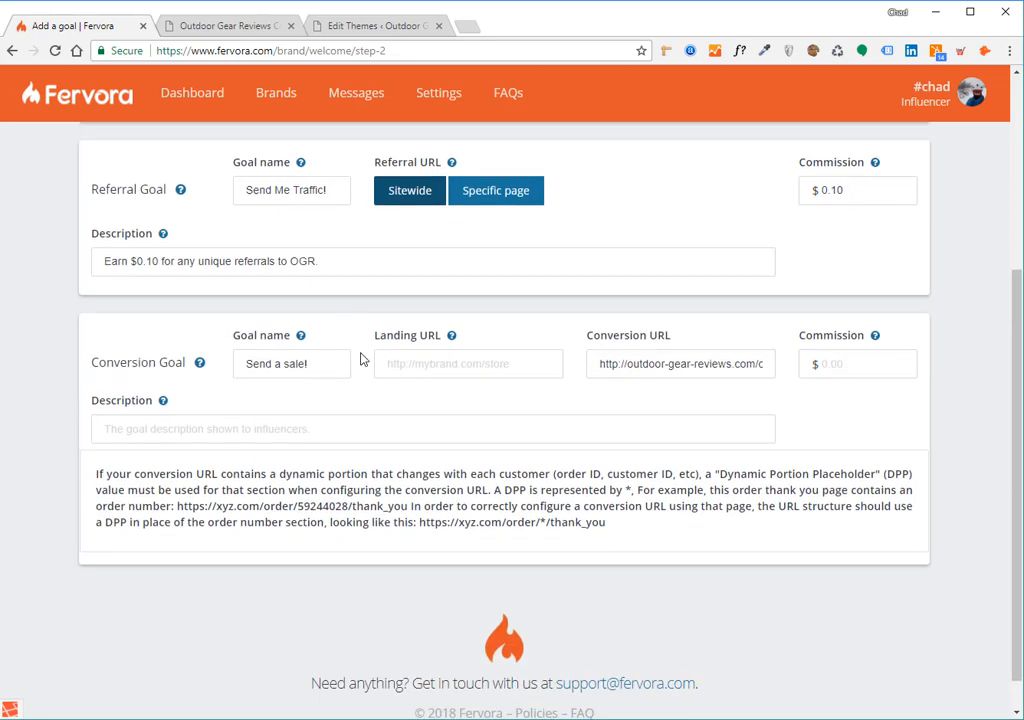
pyautogui.click(393, 359)
pyautogui.hotkey('ctrl', 'v')
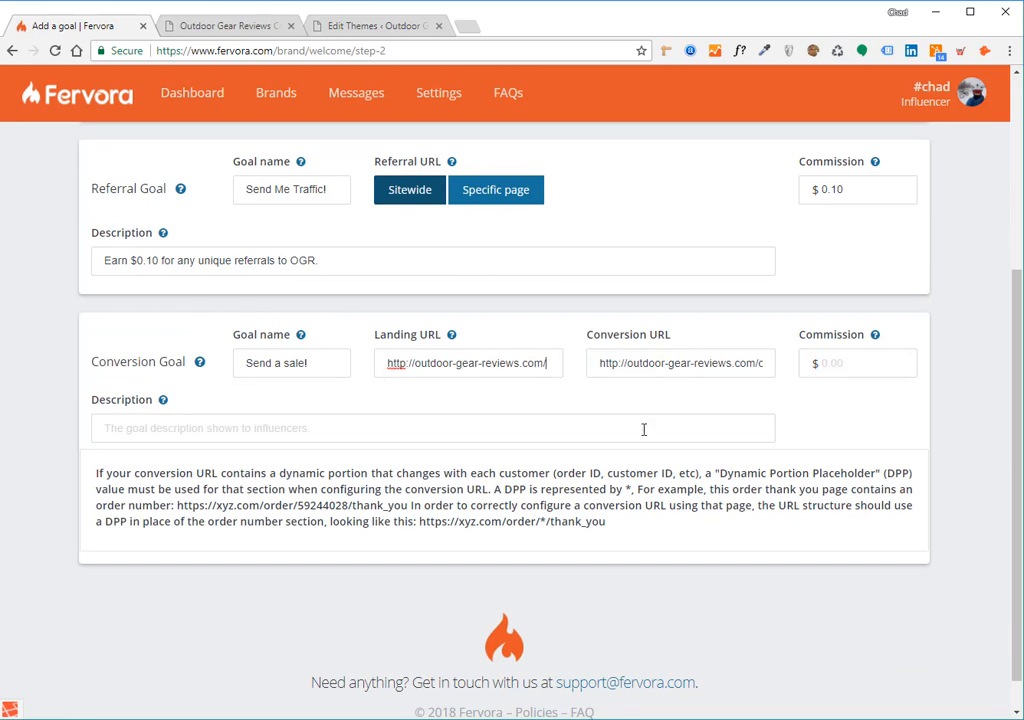
# - Replace the order number at the end of the conversion URL with the * placeholder, giving checkout/thank_you/*
pyautogui.click(672, 365)
pyautogui.write('heckout/thank_you/12345')
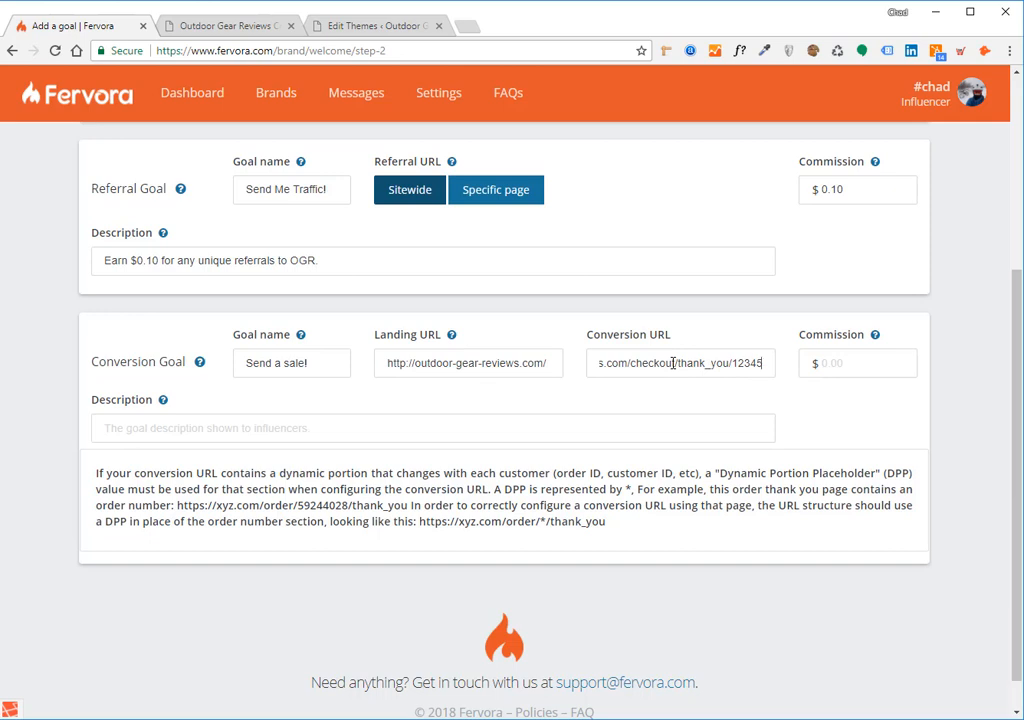
pyautogui.hotkey('ctrl', 'shift', 'Left')
pyautogui.press('Right')
pyautogui.press('BackSpace')
pyautogui.write('7')
pyautogui.press('BackSpace')
pyautogui.write('5')
pyautogui.moveTo(697, 363); pyautogui.dragTo(733, 363)
pyautogui.write('*')
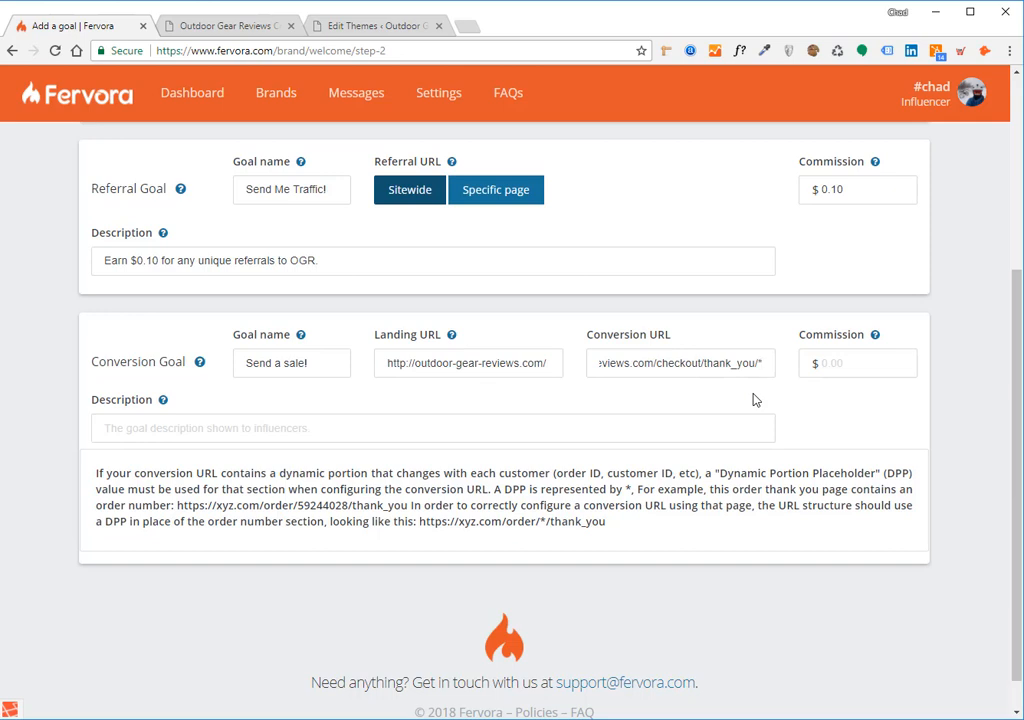
# - Remove the trailing * from the conversion URL and insert a sample order number and slash between checkout/ and thank_you/
pyautogui.hotkey('ctrl', 'Left')
pyautogui.press('End')
pyautogui.press('BackSpace')
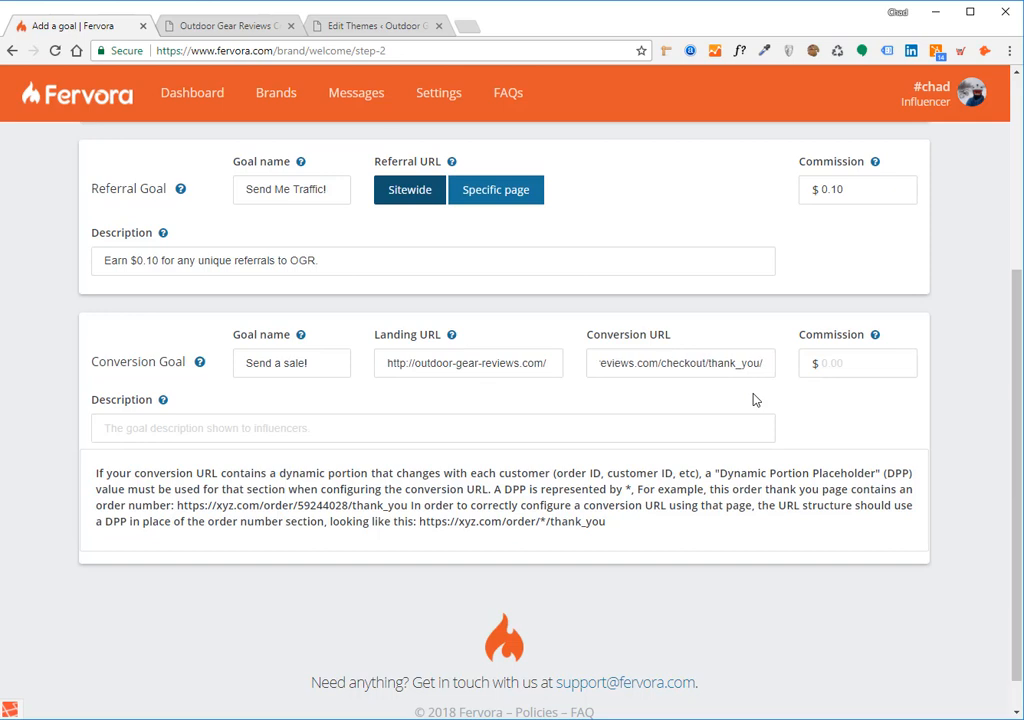
pyautogui.hotkey('ctrl', 'Left')
pyautogui.write('12345/')
pyautogui.press('Right')
pyautogui.press('Right')
pyautogui.press('Right')
pyautogui.press('Right')
pyautogui.press('Right')
pyautogui.press('Right')
pyautogui.press('Right')
pyautogui.press('Right')
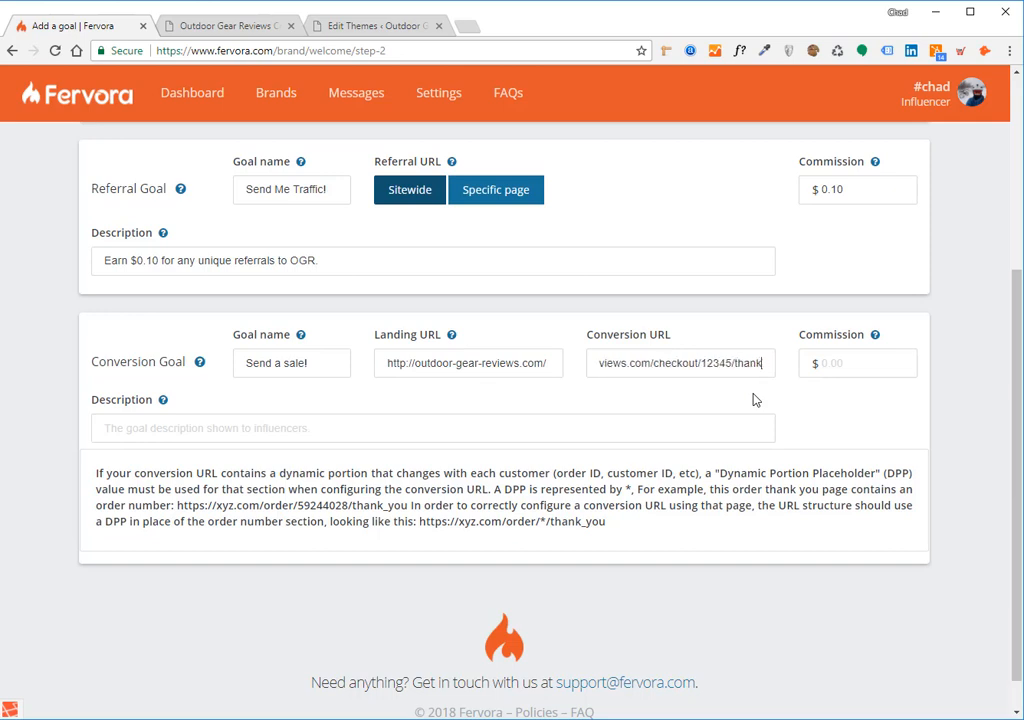
# - Replace the order number before thank_you in the conversion URL with *, so the address ends in checkout/*/thank_you/
pyautogui.press('Left')
pyautogui.press('Left')
pyautogui.press('Left')
pyautogui.press('Left')
pyautogui.press('Left')
pyautogui.press('Left')
pyautogui.press('Left')
pyautogui.press('Left')
pyautogui.press('Left')
pyautogui.press('Left')
pyautogui.press('Left')
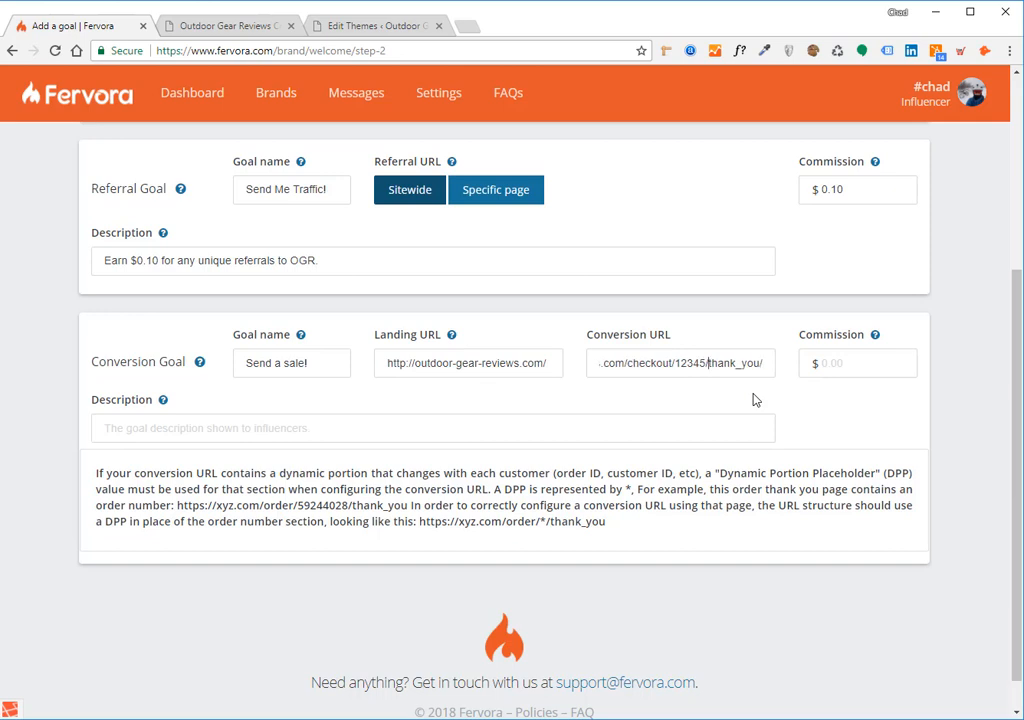
pyautogui.press('BackSpace')
pyautogui.press('BackSpace')
pyautogui.press('BackSpace')
pyautogui.press('BackSpace')
pyautogui.press('BackSpace')
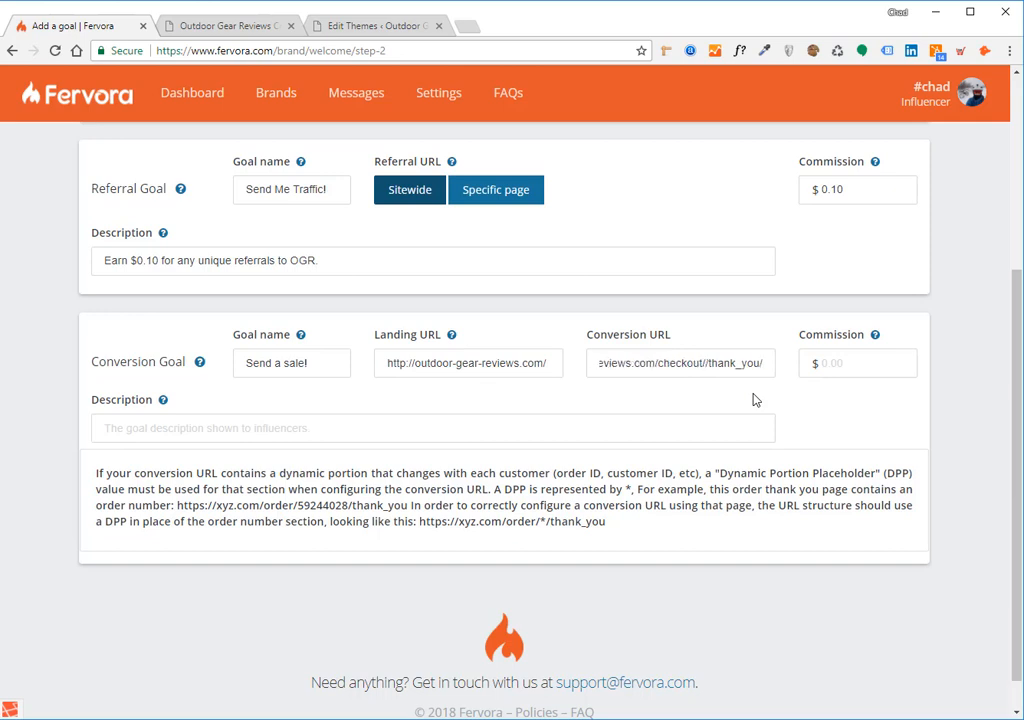
pyautogui.write('*')
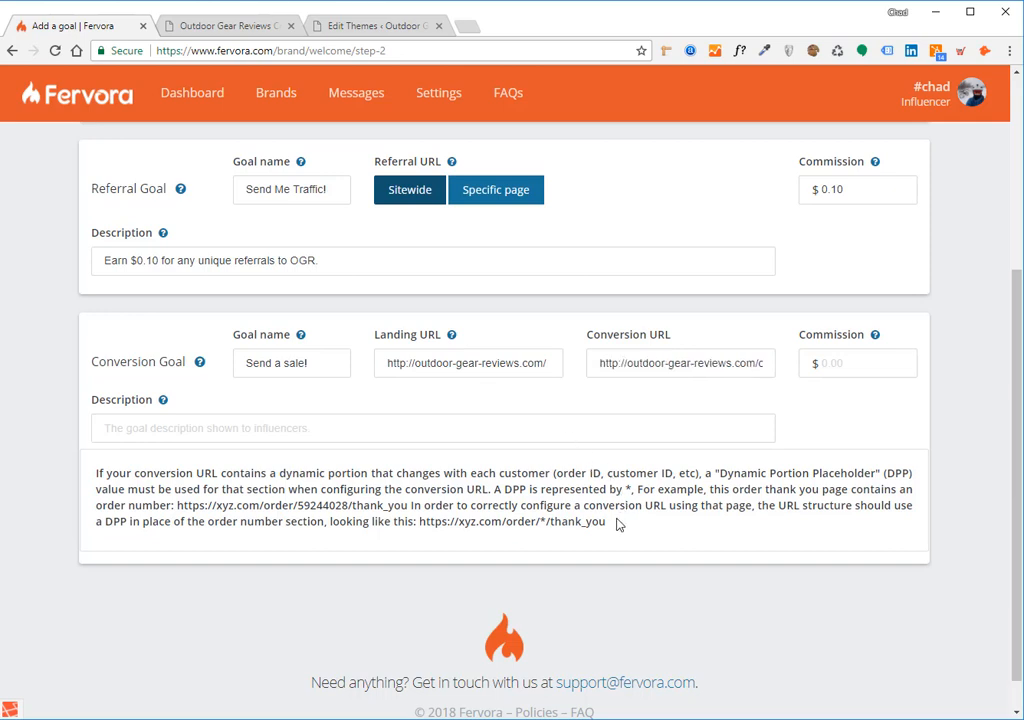
# - Highlight the Dynamic Portion Placeholder explanation below the conversion goal and return to the conversion URL
pyautogui.moveTo(606, 522); pyautogui.dragTo(96, 474)
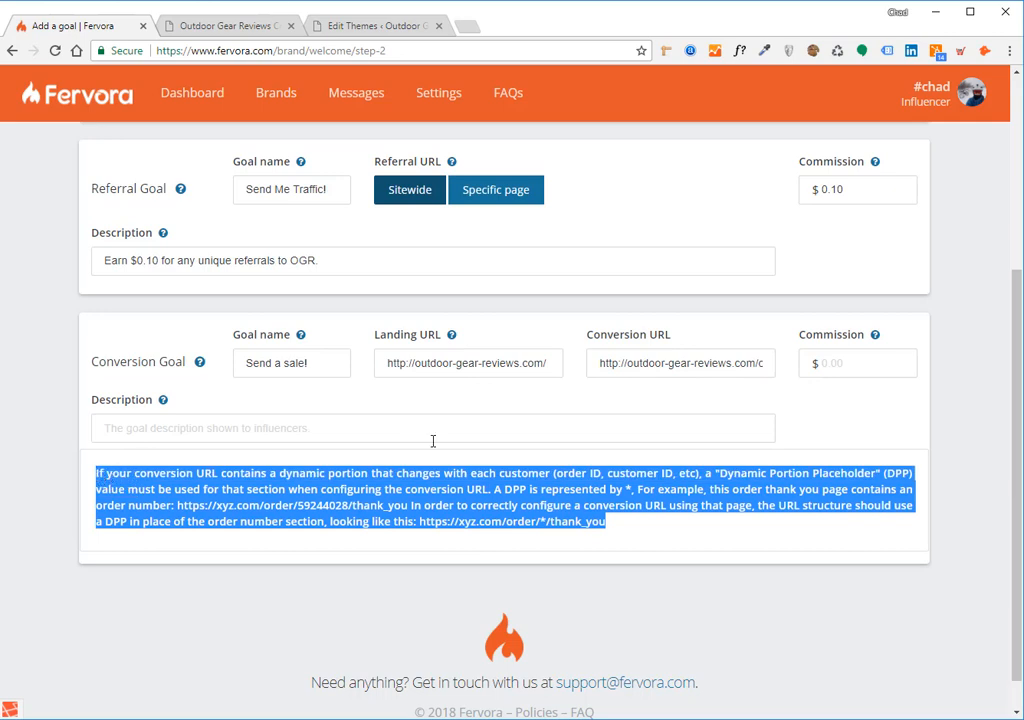
pyautogui.click(641, 403)
pyautogui.click(648, 363)
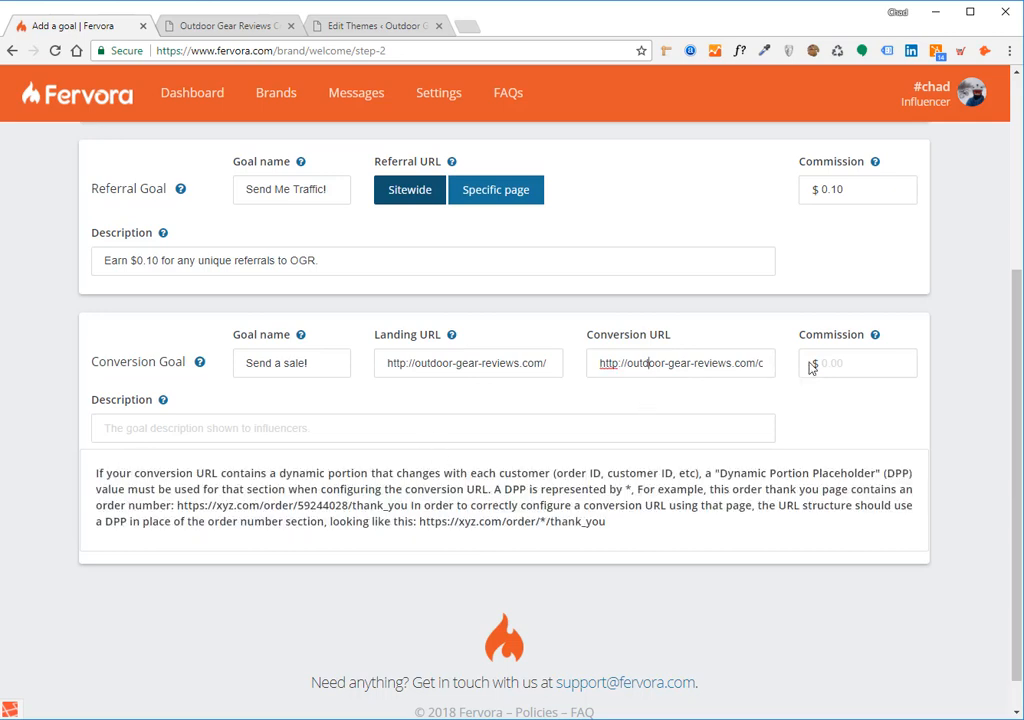
# - Set the conversion goal's commission to $5.00 and its description to "Earn $5 for each sale you send over!"
pyautogui.click(880, 366)
pyautogui.write('5.00')
pyautogui.click(510, 425)
pyautogui.write('Earn ')
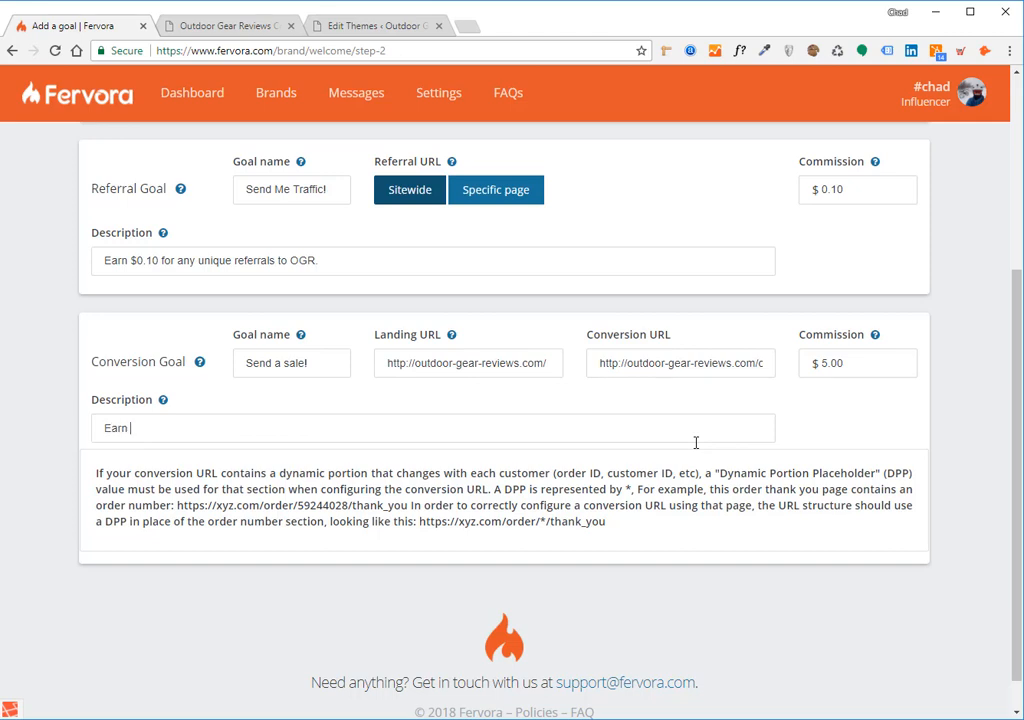
pyautogui.write('$5 for each sale you send over!')
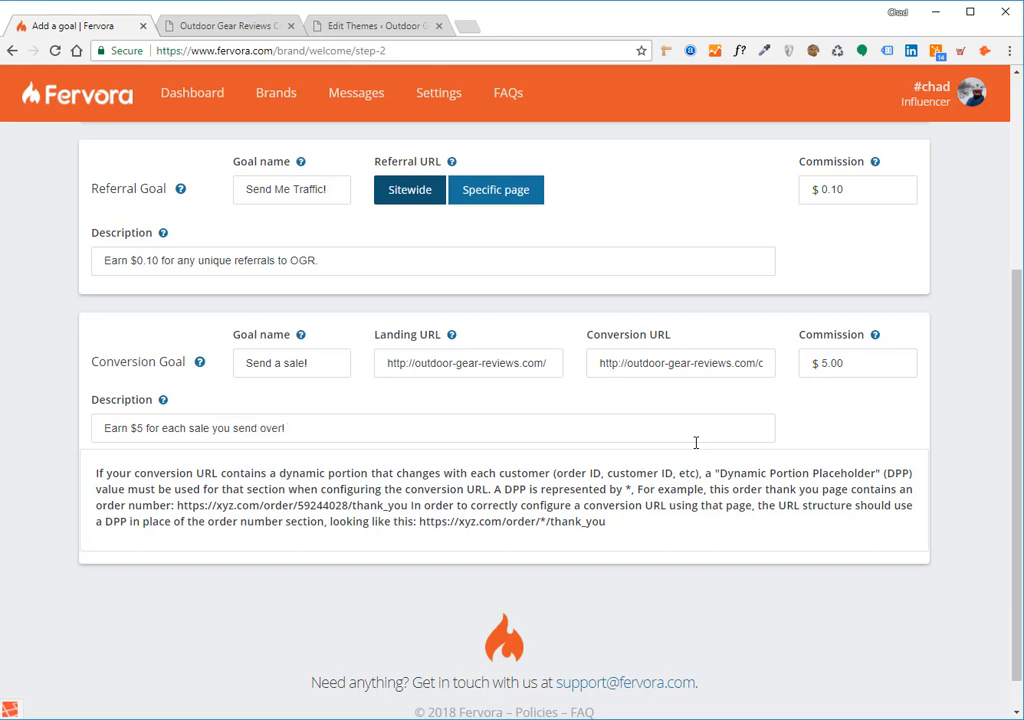
pyautogui.scroll(1, 720, 466)
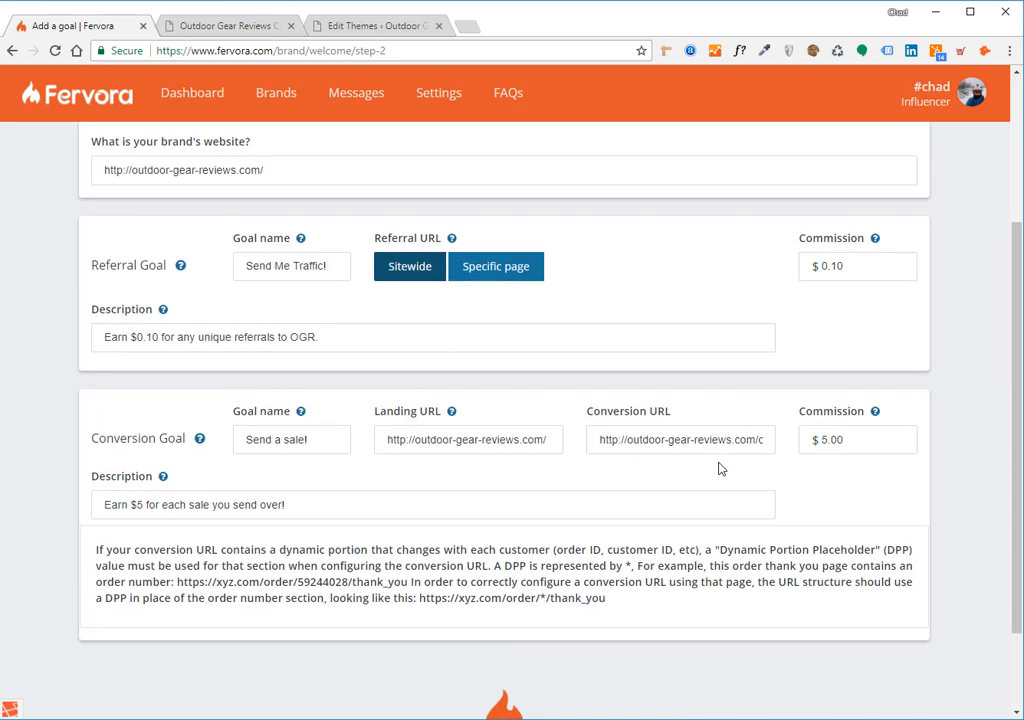